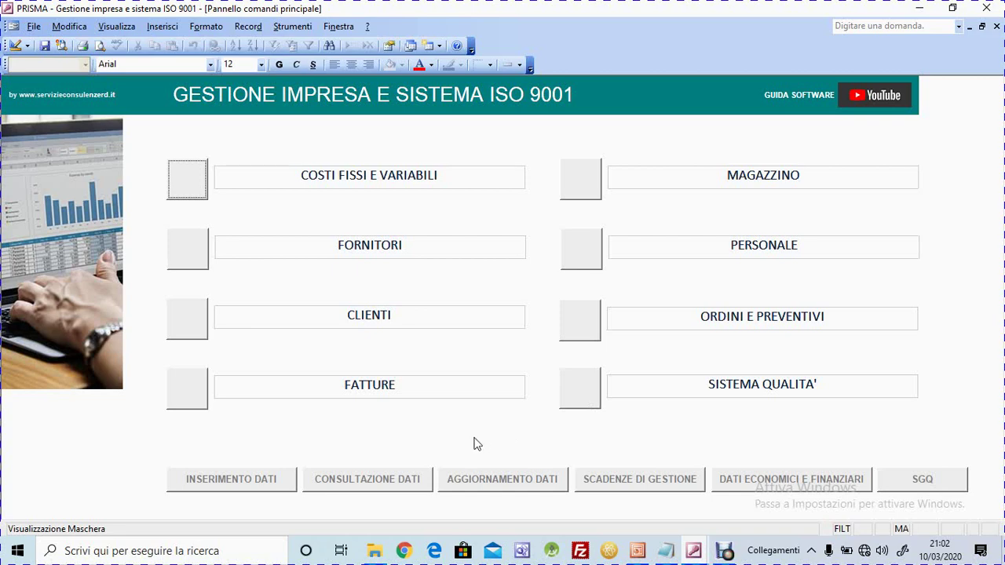
# - Open the customer satisfaction survey data-entry form from the quality system's records section
pyautogui.click(589, 390)
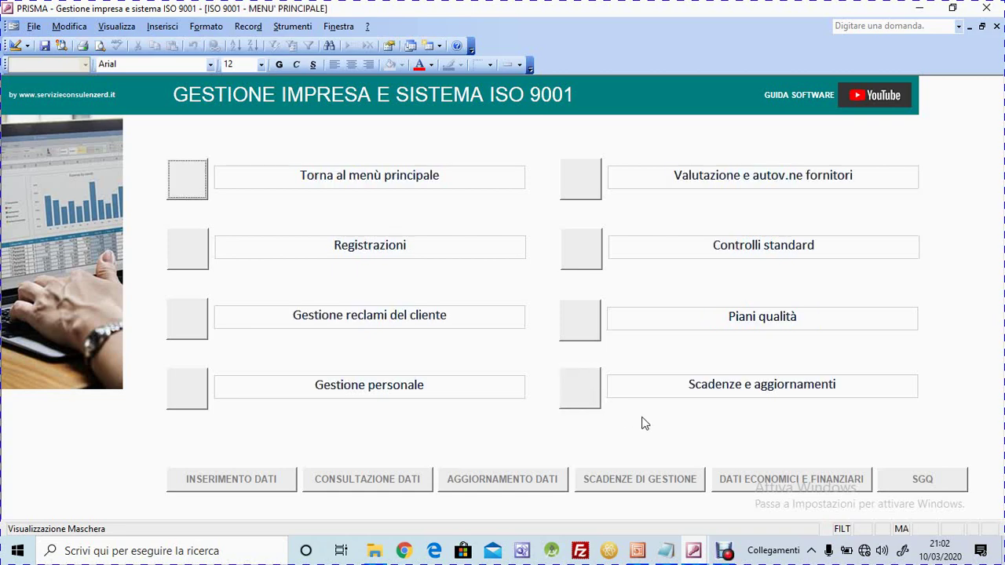
pyautogui.click(192, 249)
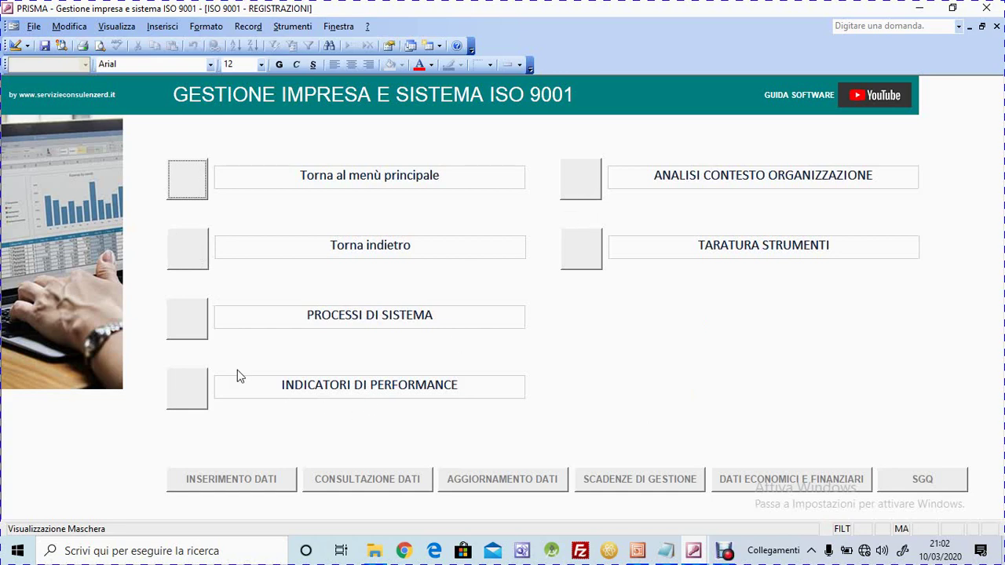
pyautogui.click(200, 336)
pyautogui.click(195, 331)
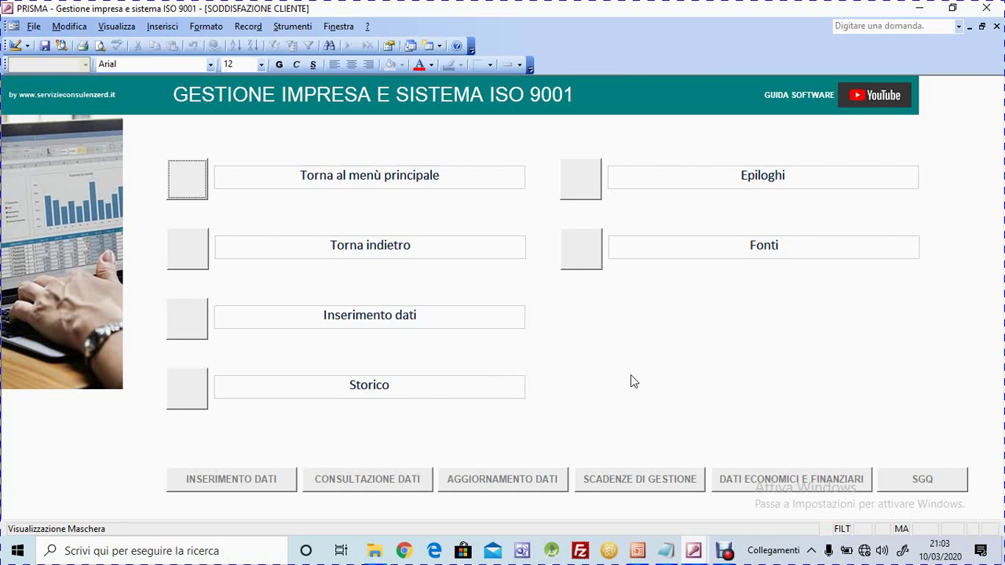
pyautogui.click(186, 315)
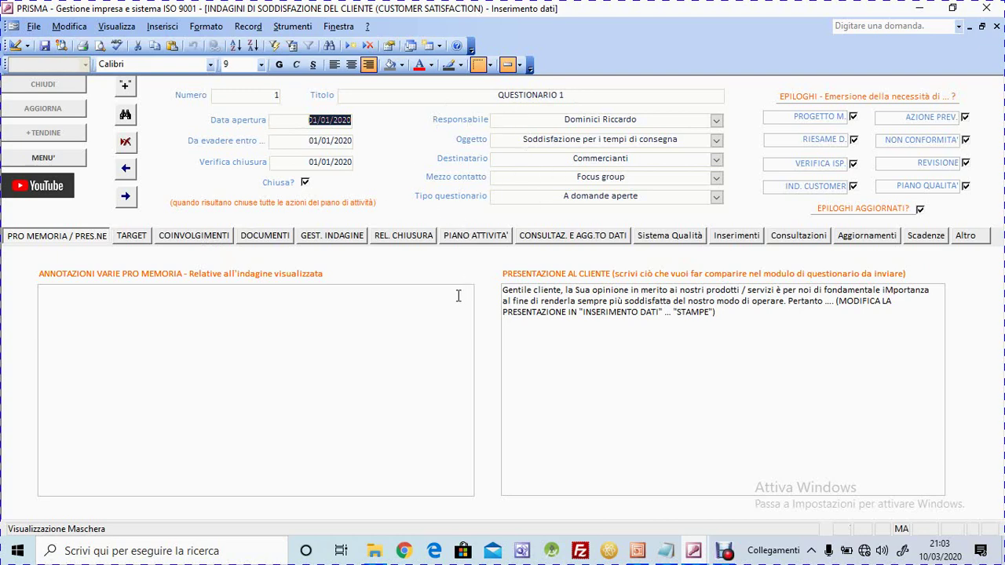
# - Examine the survey's header fields: number, title, opening and due dates, subject and recipient
pyautogui.click(265, 96)
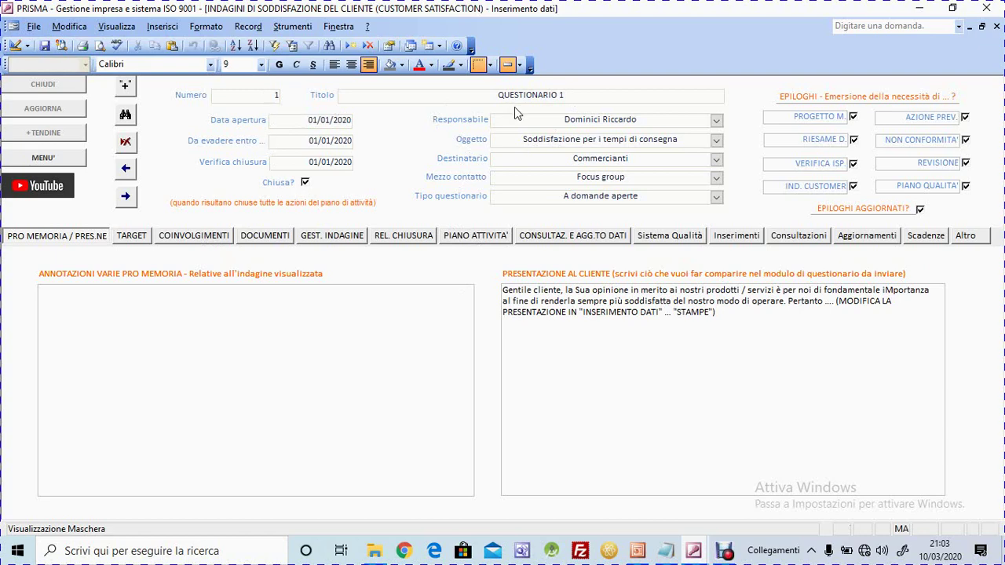
pyautogui.click(573, 98)
pyautogui.click(308, 120)
pyautogui.click(314, 140)
pyautogui.click(591, 144)
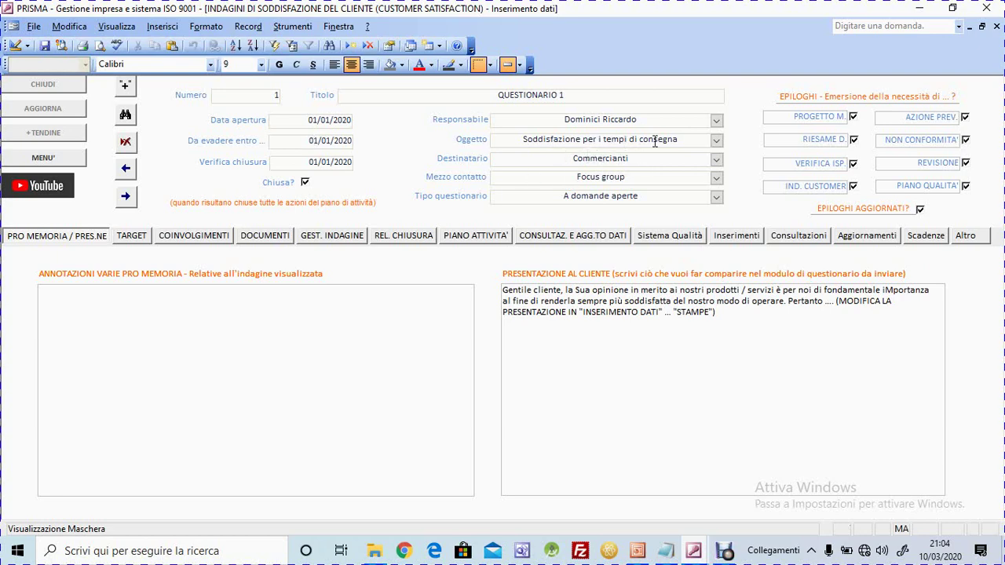
pyautogui.click(679, 139)
pyautogui.click(640, 159)
pyautogui.click(265, 114)
pyautogui.click(256, 95)
pyautogui.click(615, 95)
# - Examine the survey's memo annotations and the presentation text shown to the customer
pyautogui.click(211, 341)
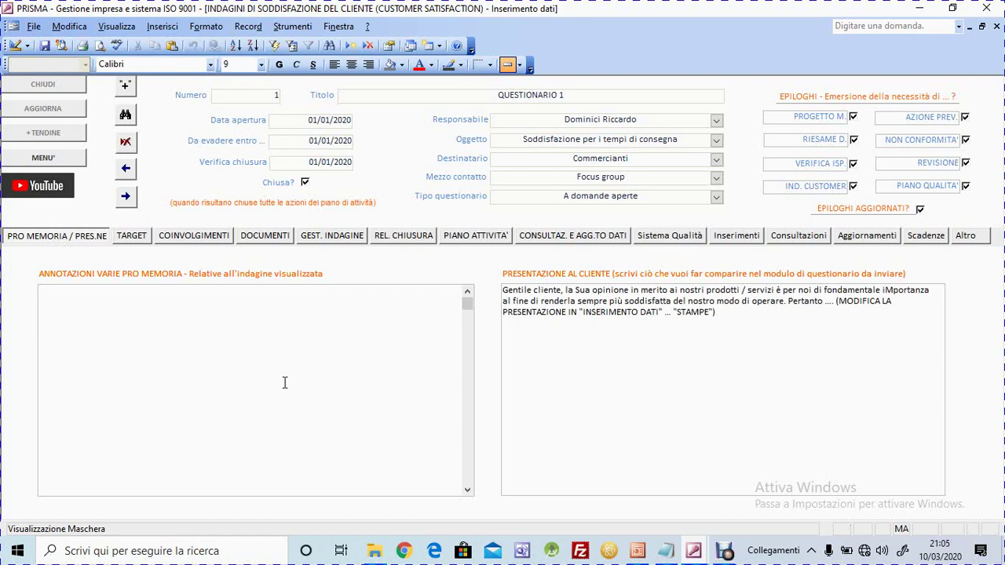
pyautogui.click(584, 313)
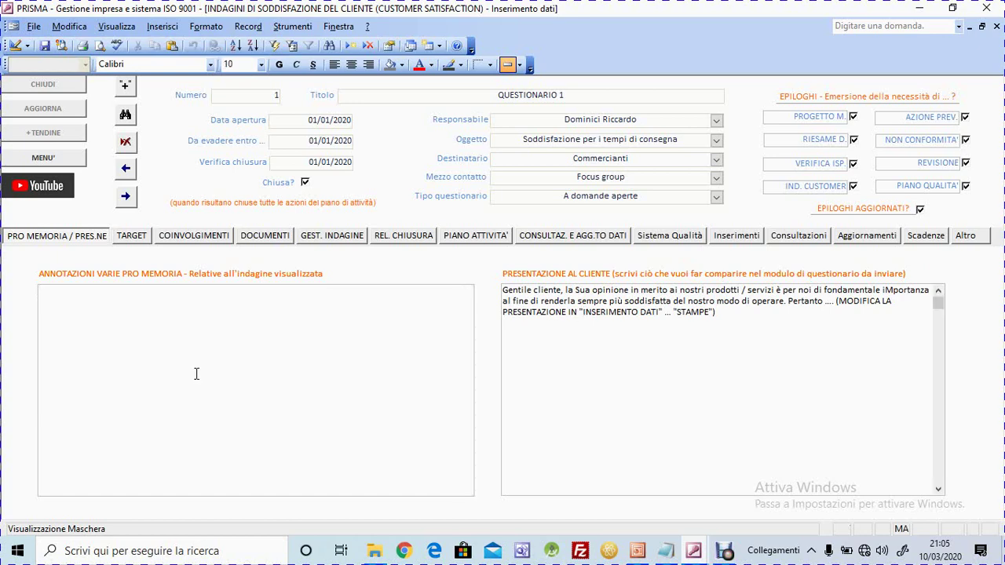
pyautogui.click(269, 359)
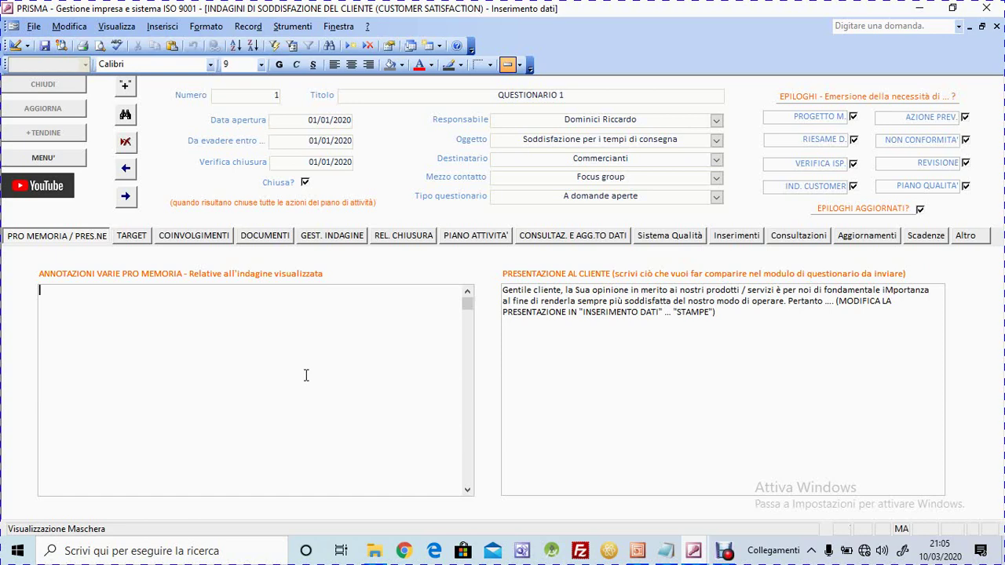
pyautogui.click(595, 312)
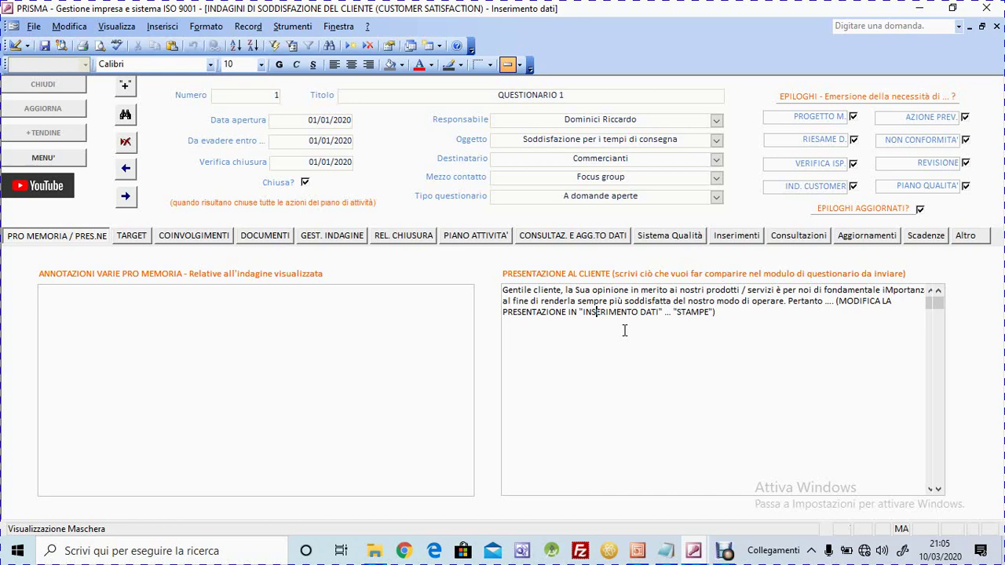
pyautogui.click(362, 334)
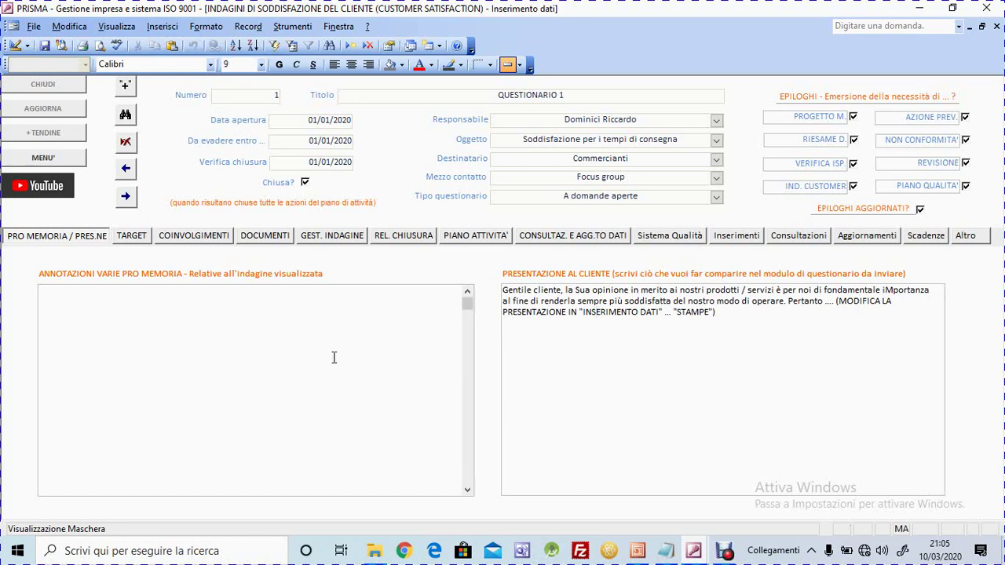
pyautogui.click(667, 314)
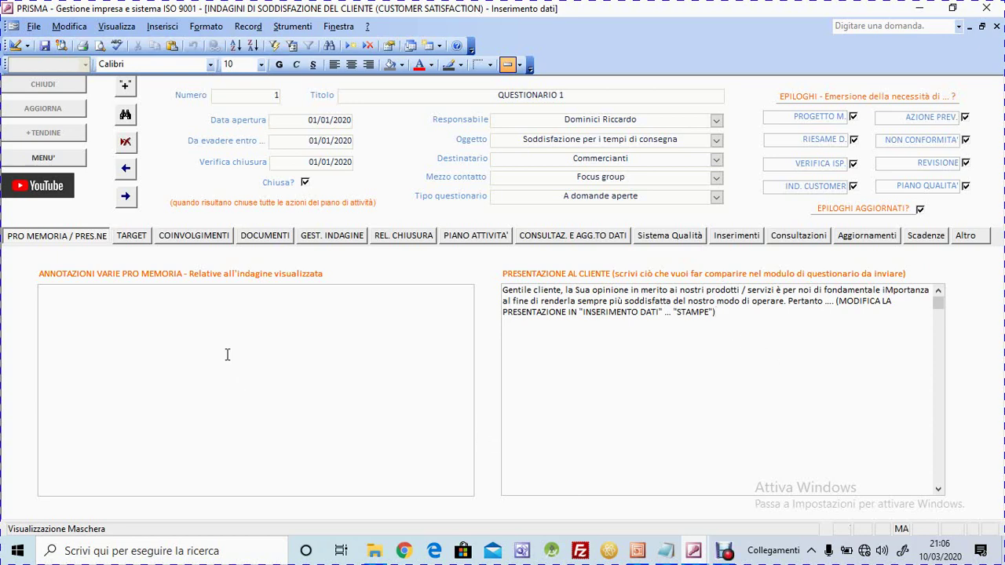
# - Enter ETA' as the survey's first target and TITOLO DI STUDIO as the second
pyautogui.click(132, 235)
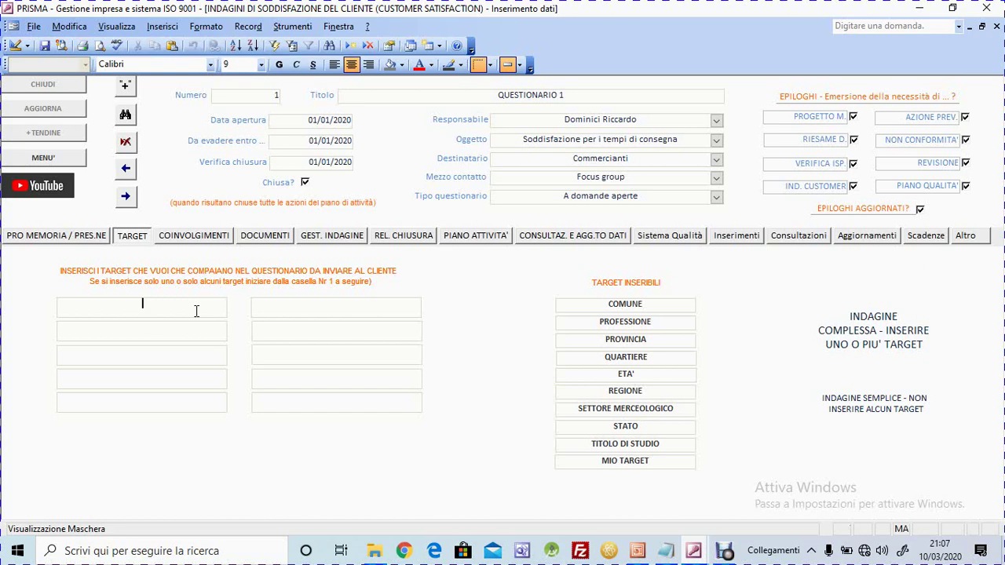
pyautogui.write("ETA'")
pyautogui.click(163, 330)
pyautogui.write('TITOLO DI STUDIO')
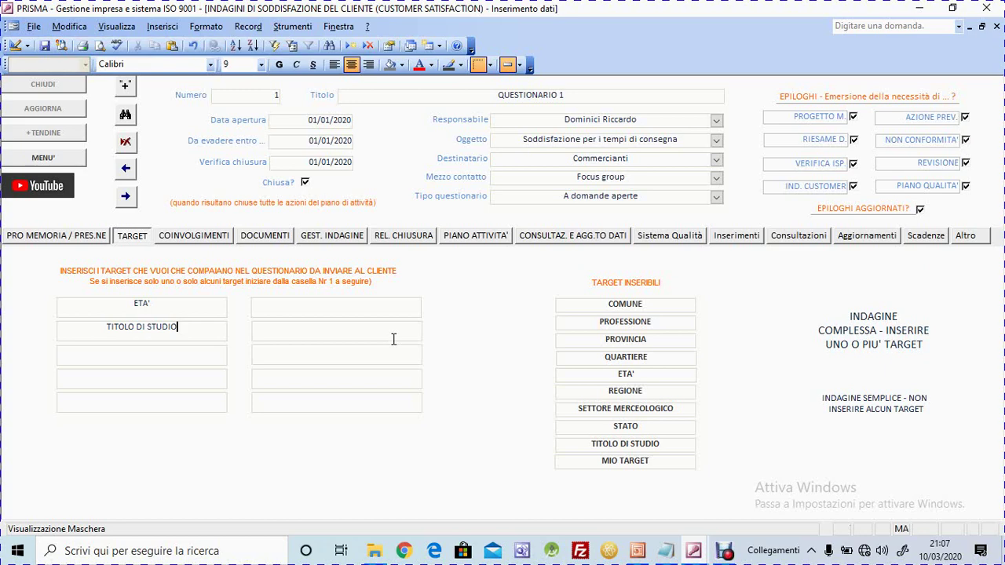
# - Review the processes and company sectors involved in the survey, and its list of attached documents
pyautogui.click(201, 238)
pyautogui.click(433, 327)
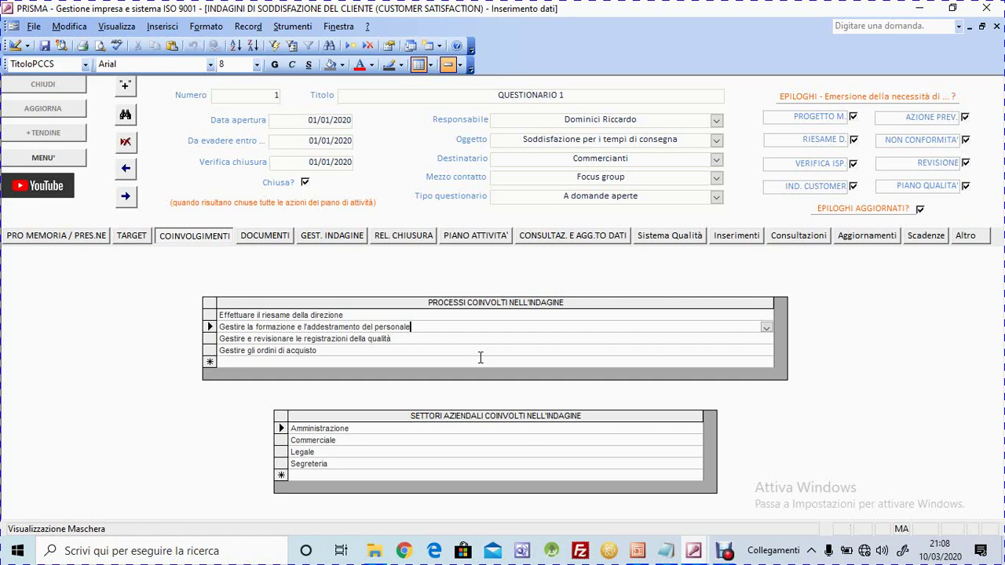
pyautogui.click(265, 236)
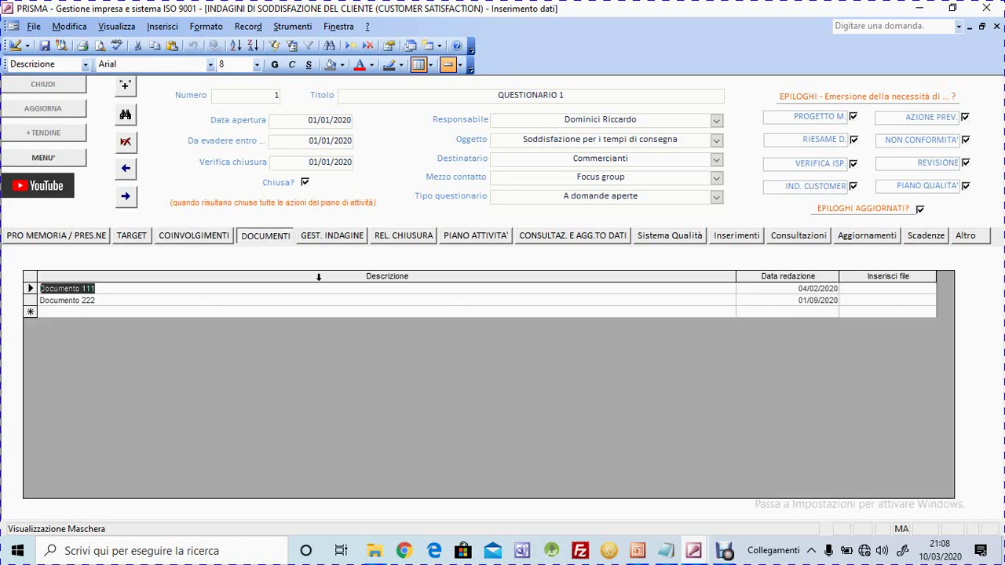
pyautogui.click(365, 290)
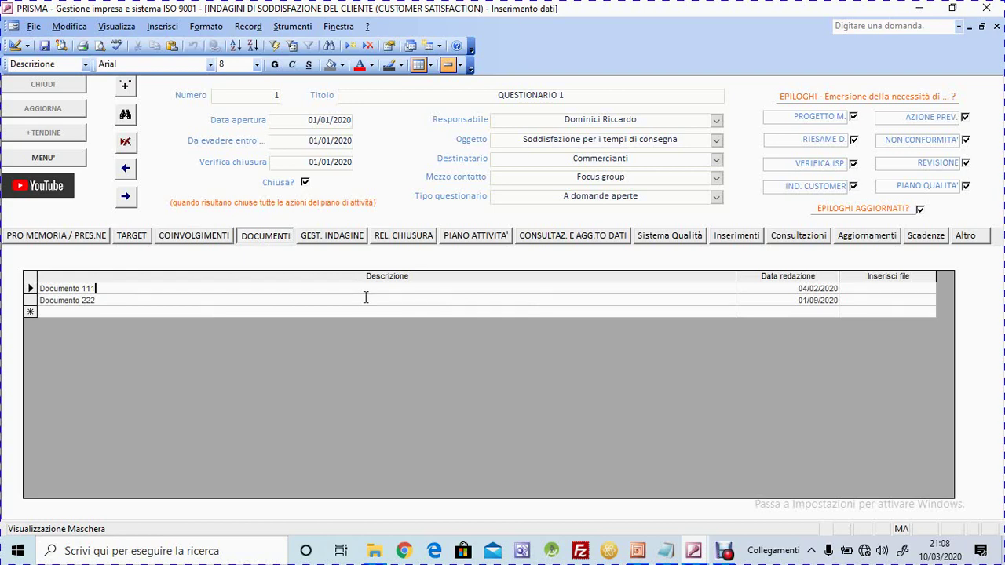
# - Open the survey management section and review question 1's number, text, evaluation method and answer instructions
pyautogui.click(342, 237)
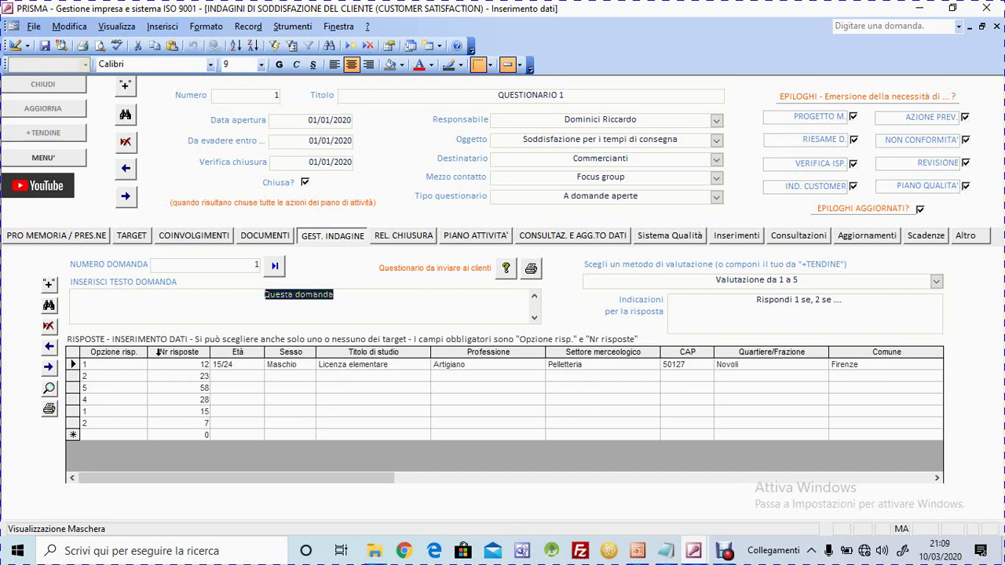
pyautogui.click(216, 267)
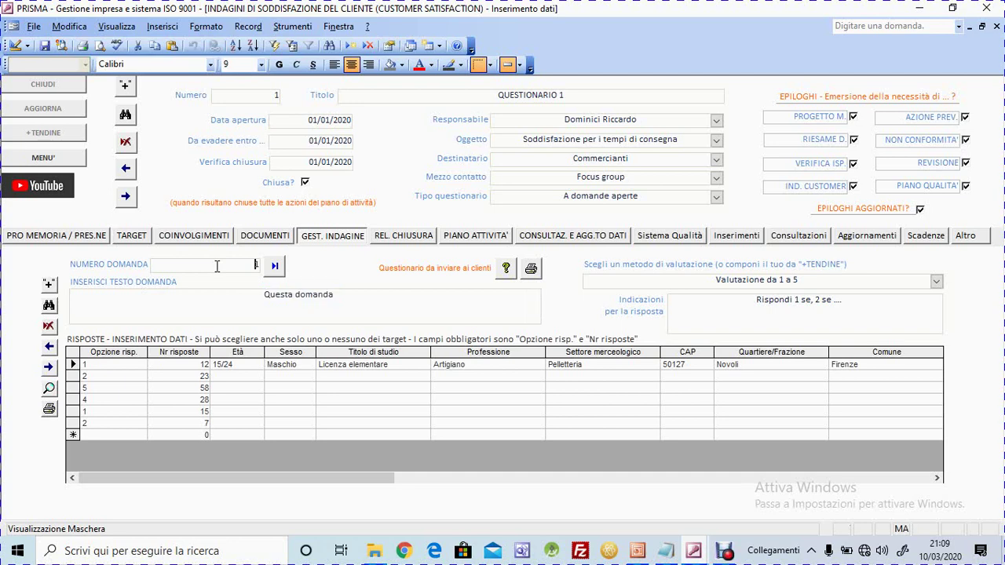
pyautogui.click(351, 295)
pyautogui.click(814, 280)
pyautogui.click(844, 306)
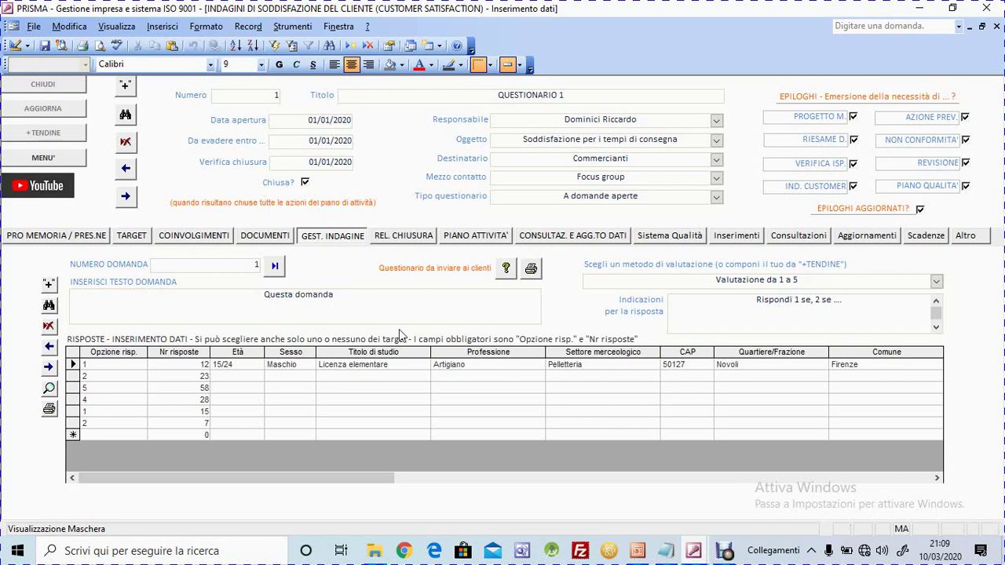
pyautogui.click(348, 297)
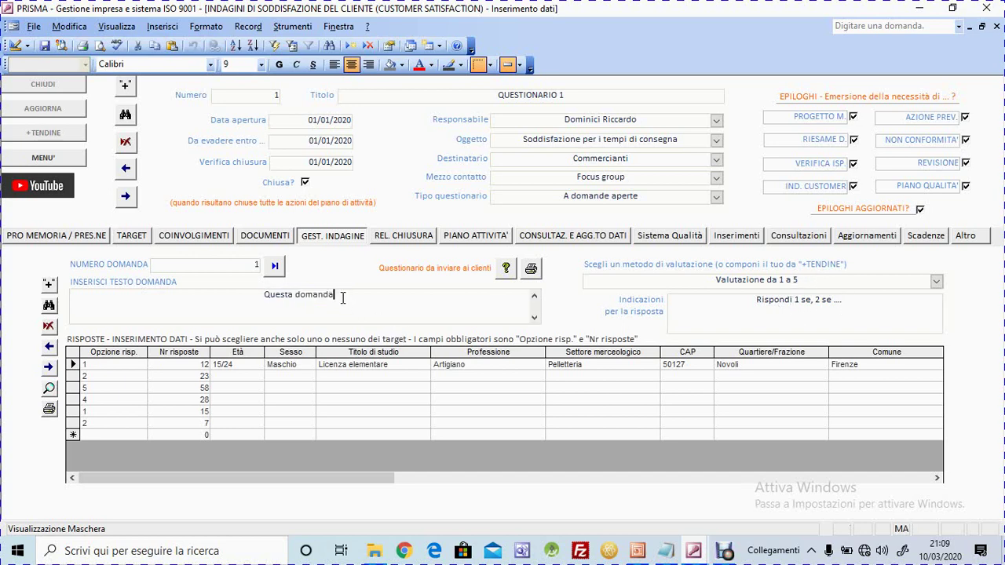
# - Examine the evaluation methods available for question 1, keeping Valutazione da 1 a 5 selected
pyautogui.click(935, 285)
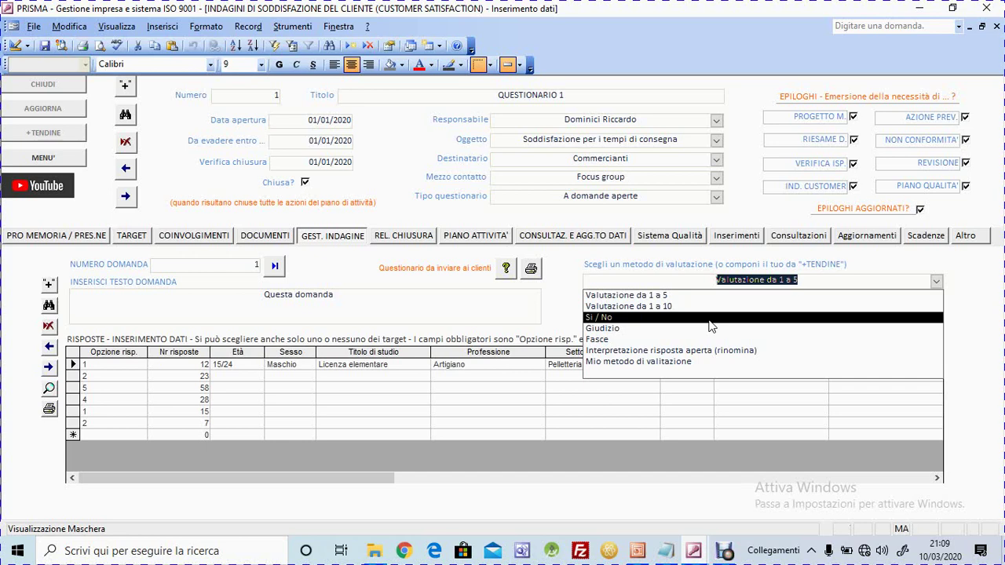
pyautogui.click(986, 305)
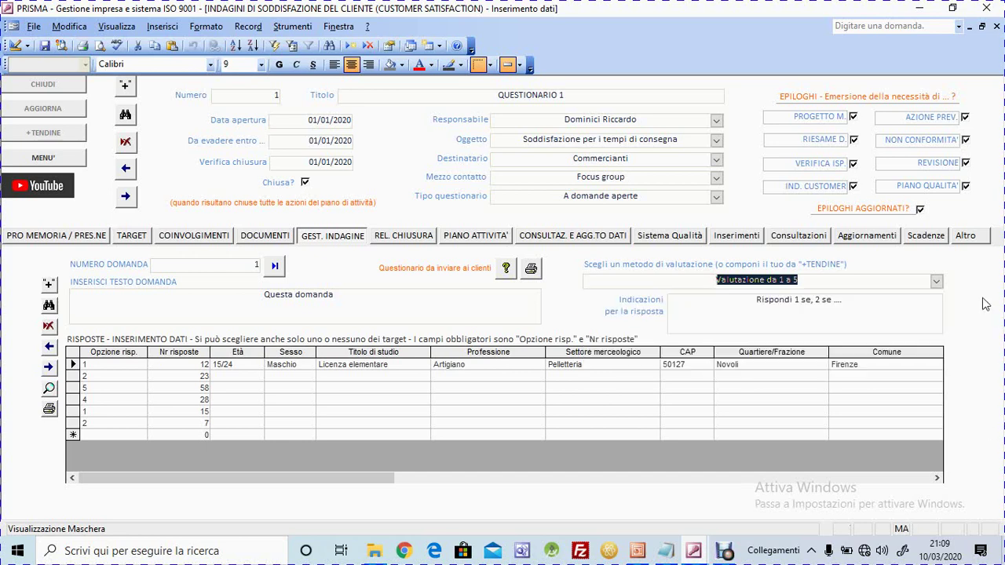
pyautogui.click(936, 283)
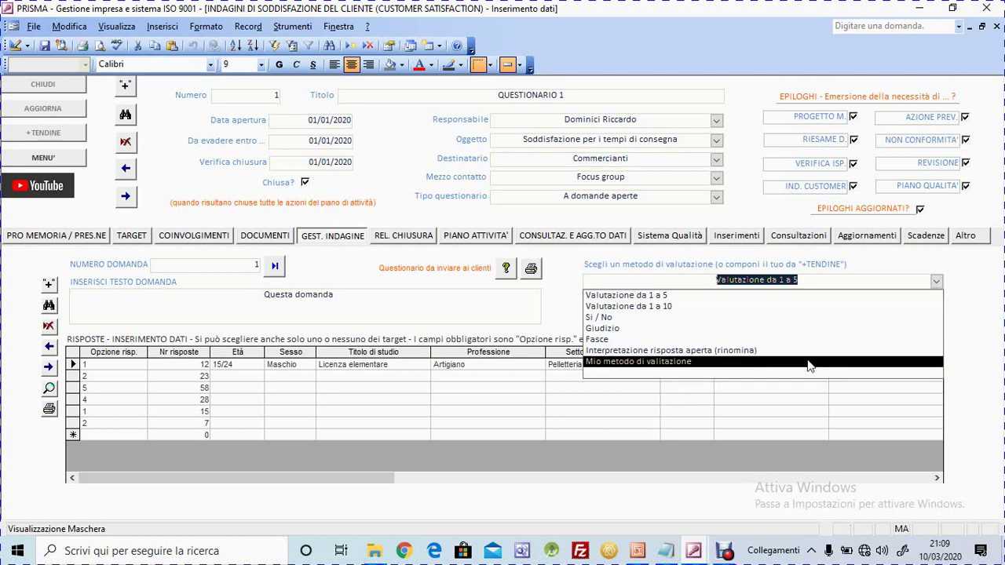
pyautogui.click(955, 321)
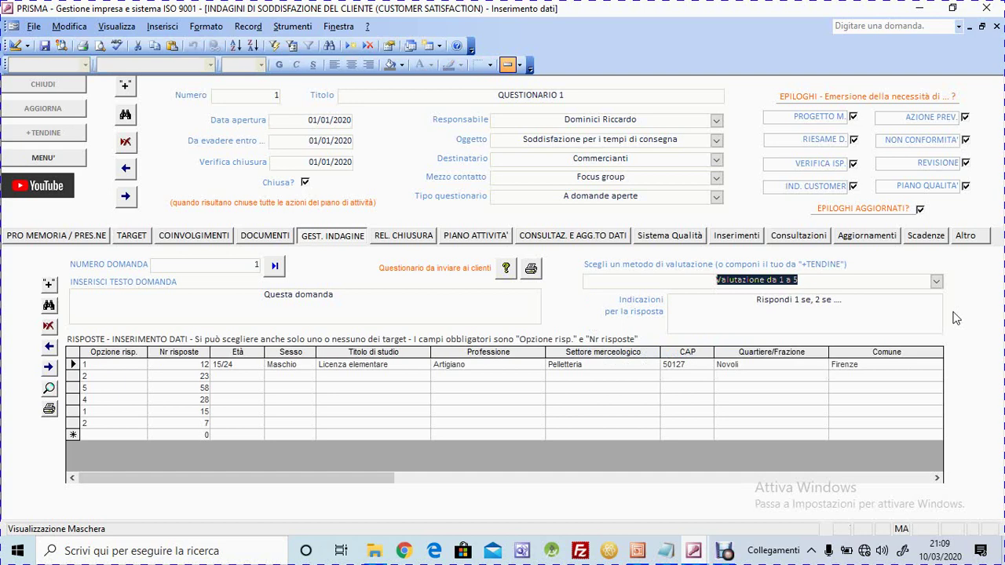
pyautogui.click(940, 284)
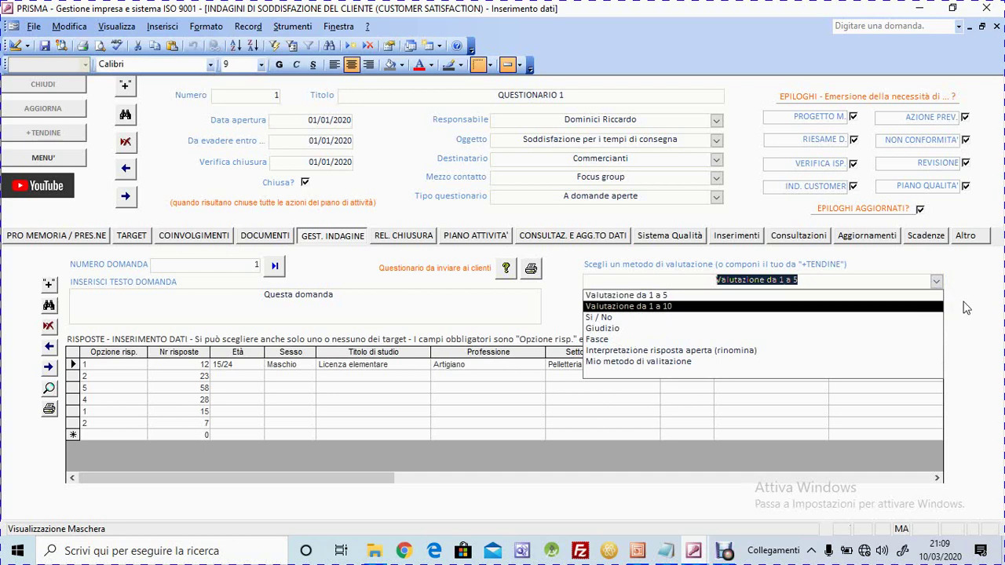
pyautogui.click(919, 295)
pyautogui.click(909, 284)
pyautogui.click(937, 281)
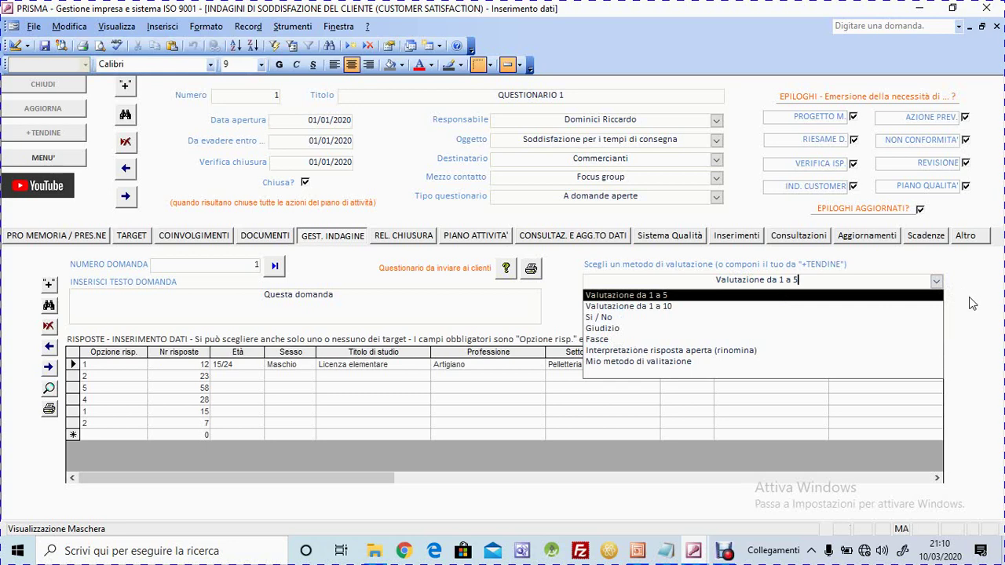
pyautogui.click(969, 315)
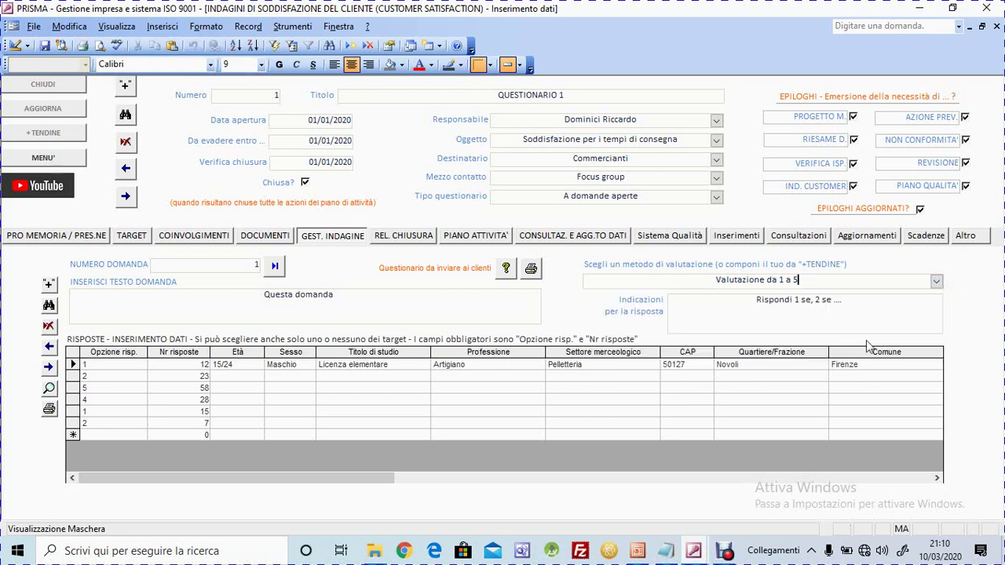
# - Compare the answer option in the first response row with the available evaluation methods
pyautogui.click(122, 365)
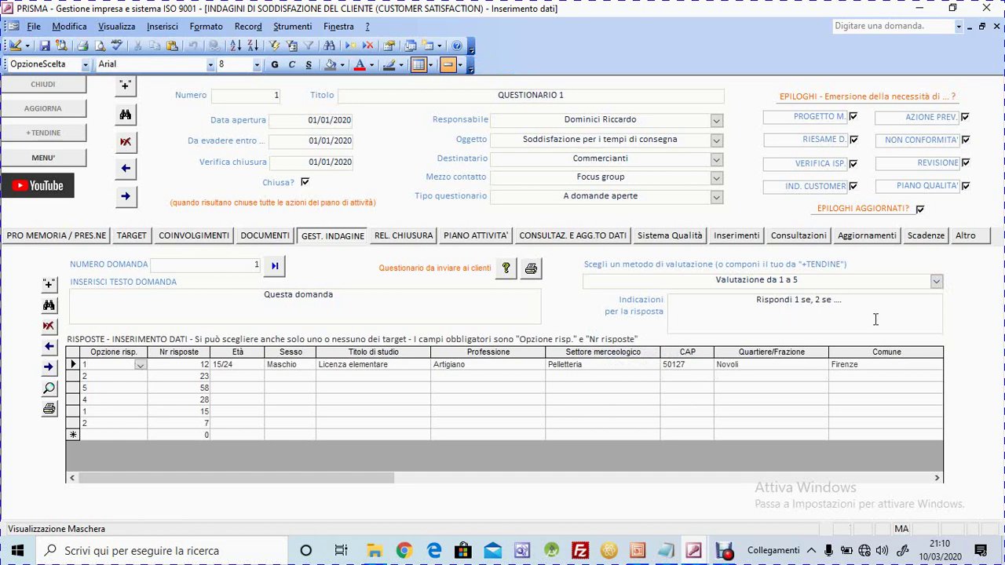
pyautogui.click(937, 283)
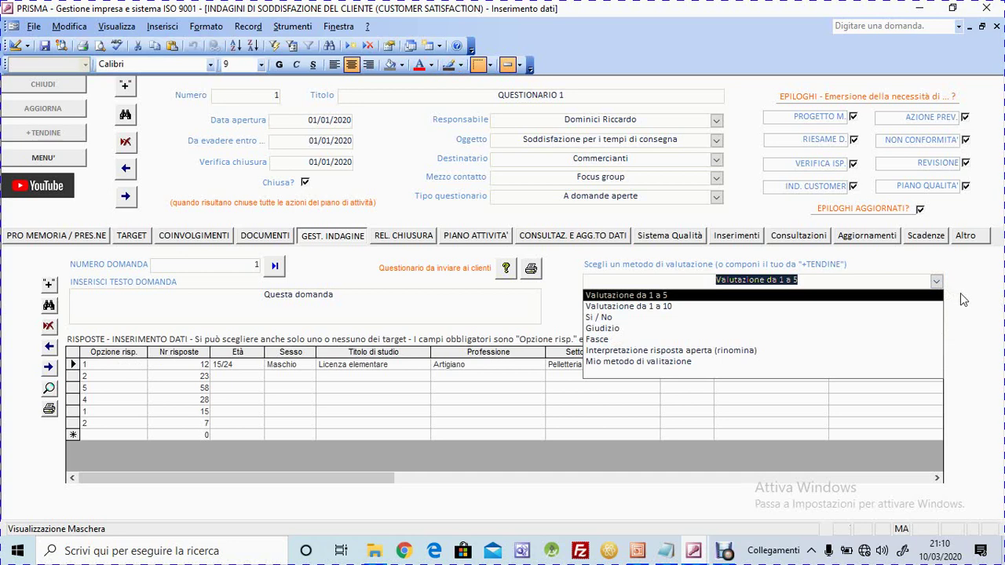
pyautogui.click(126, 367)
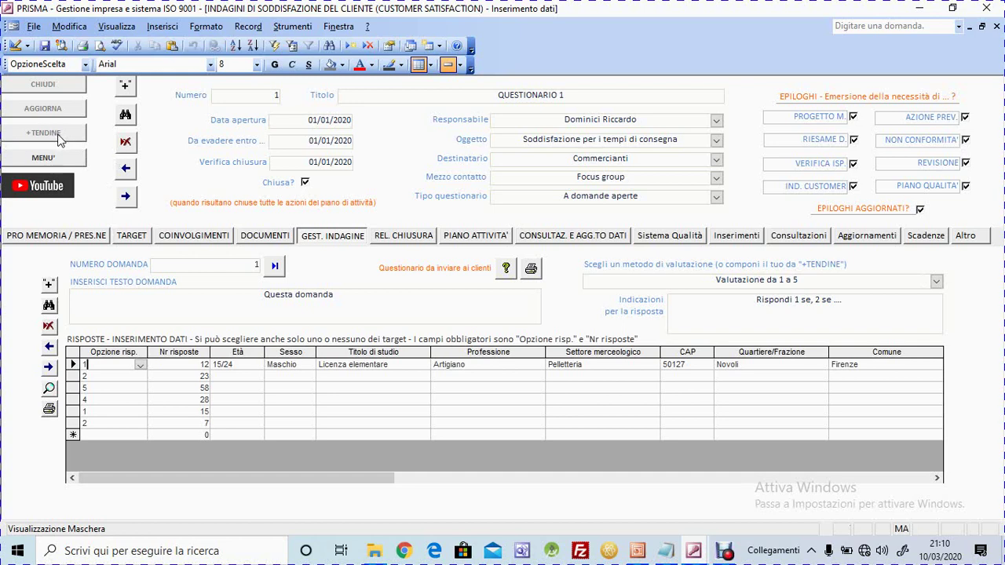
pyautogui.click(937, 282)
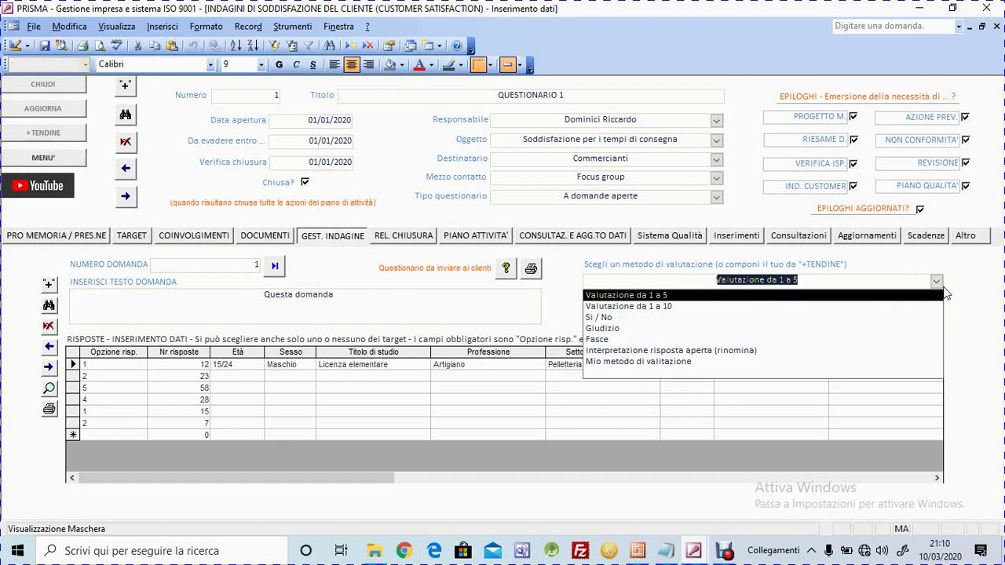
pyautogui.click(983, 309)
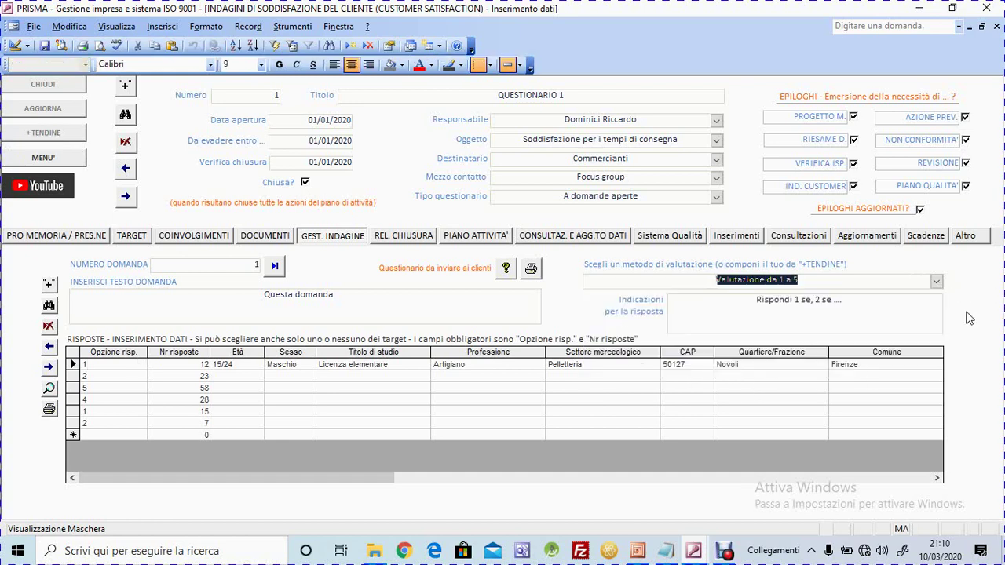
# - Add Grado di soddisfazione as a new evaluation method among the survey's selectable values
pyautogui.click(35, 135)
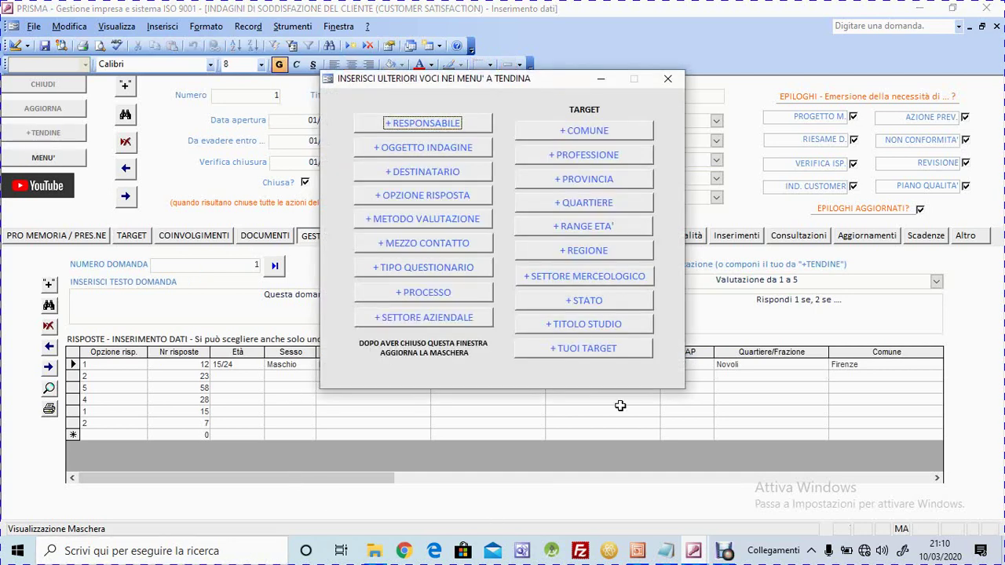
pyautogui.click(451, 226)
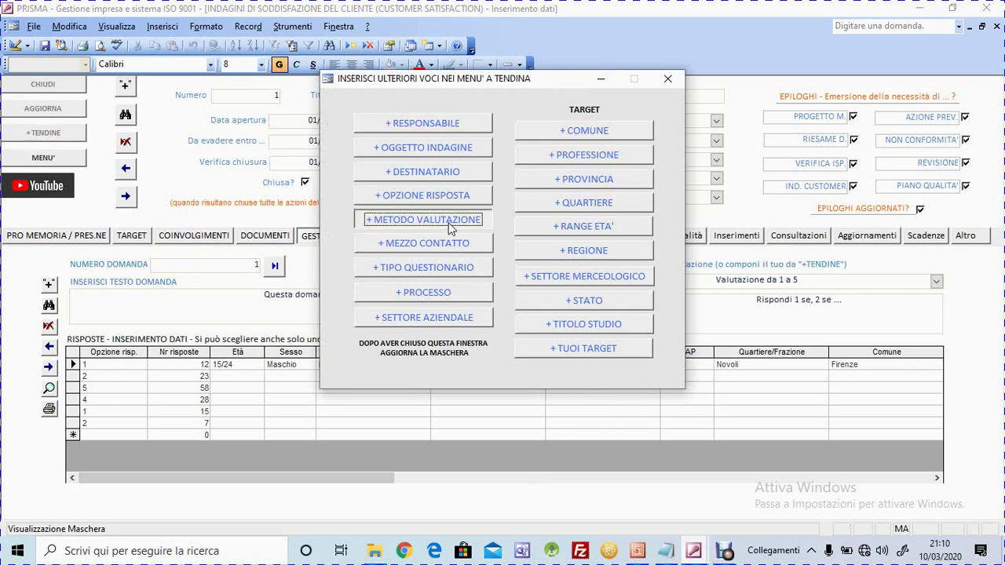
pyautogui.click(506, 261)
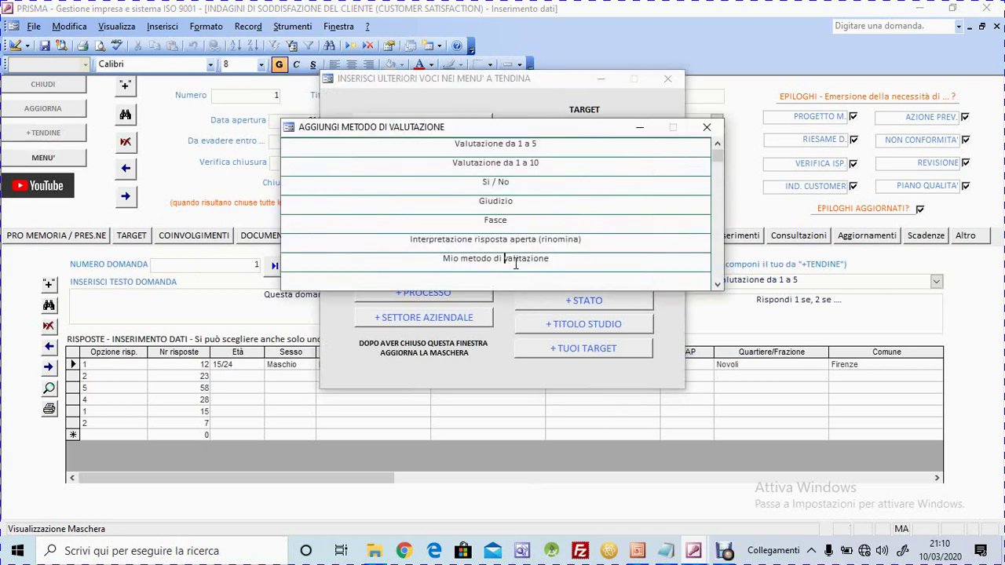
pyautogui.write('Grado di soddisfazione')
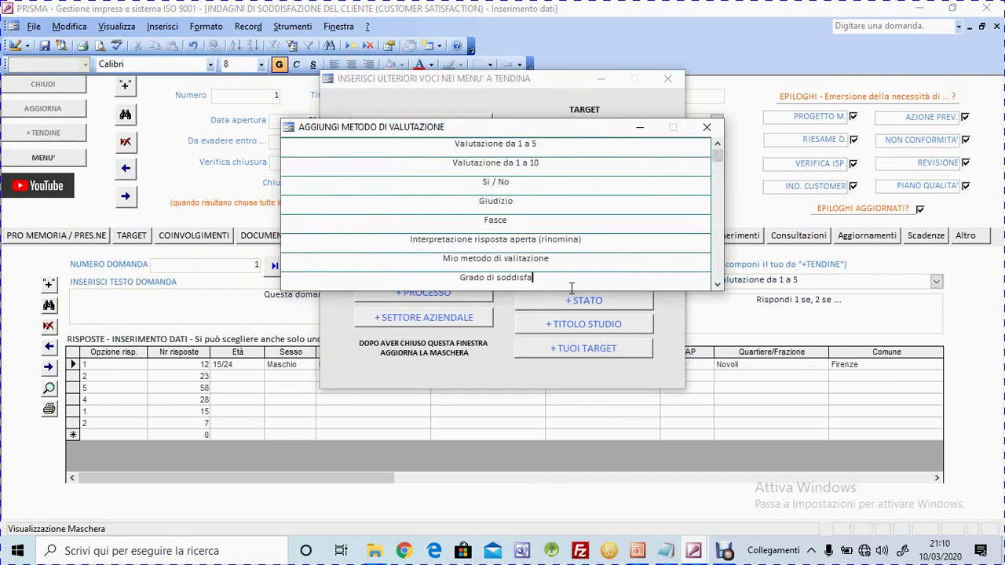
pyautogui.click(707, 126)
# - Add the response options Poco soddisfatto, Soddisfatto and Molto soddisfatto to the selectable values, and refresh the survey form
pyautogui.click(450, 194)
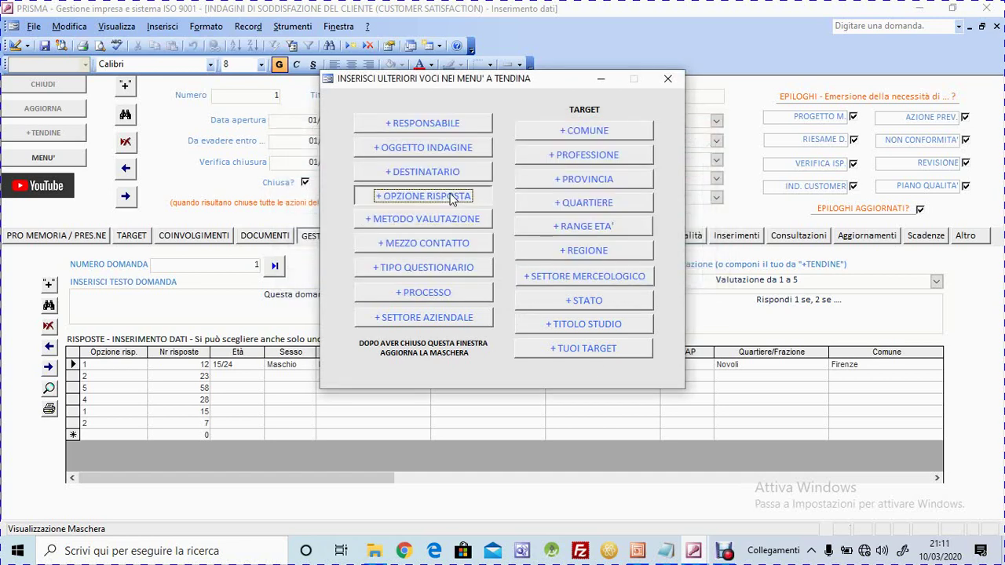
pyautogui.scroll(-8, 592, 235)
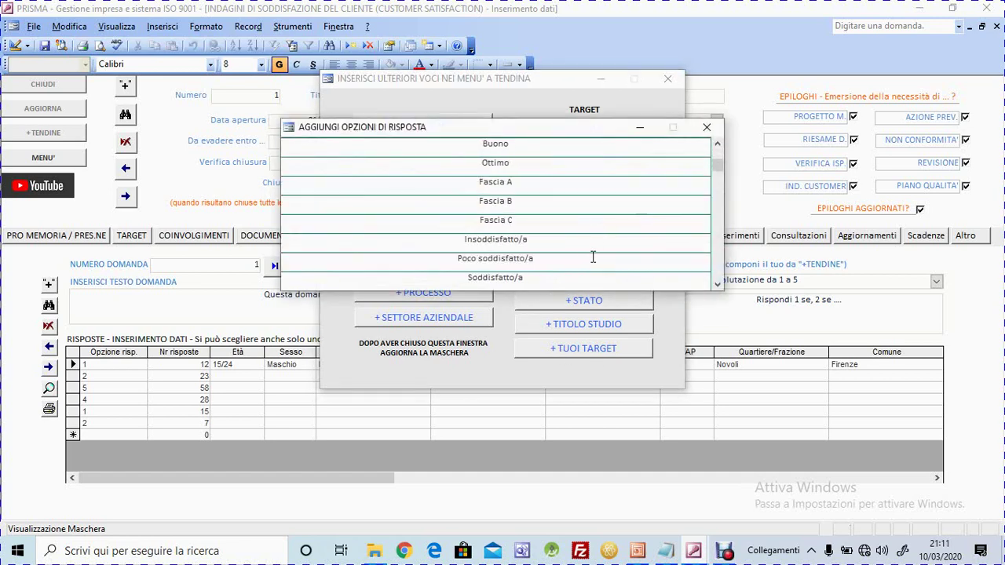
pyautogui.scroll(2, 593, 258)
pyautogui.scroll(-3, 593, 258)
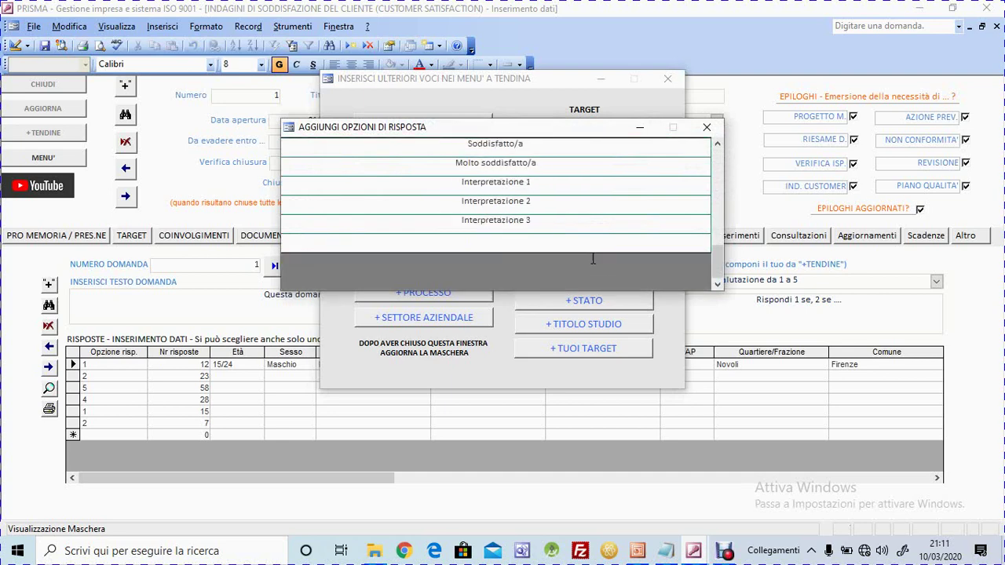
pyautogui.click(564, 246)
pyautogui.write('Po')
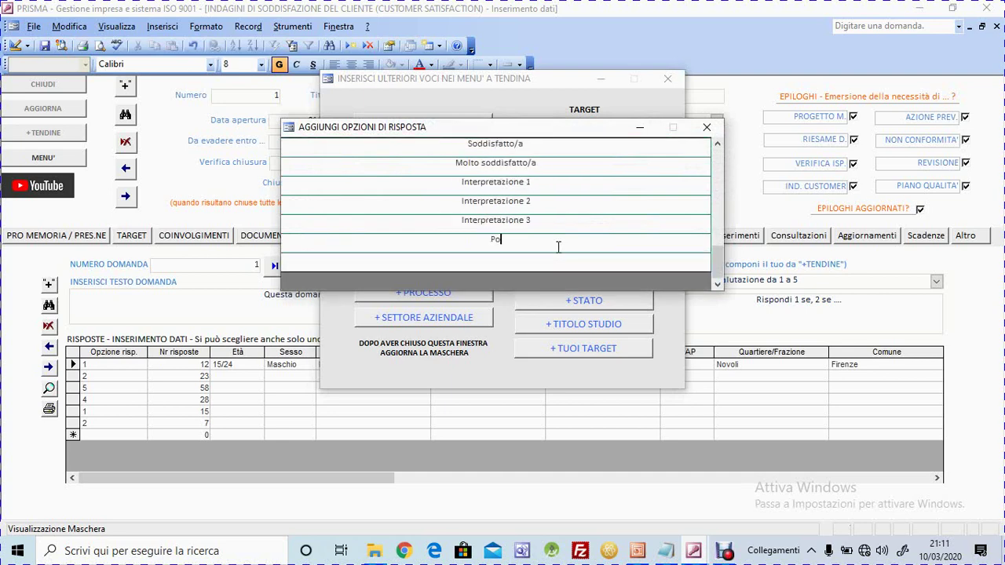
pyautogui.write('co soddisfatto')
pyautogui.click(583, 264)
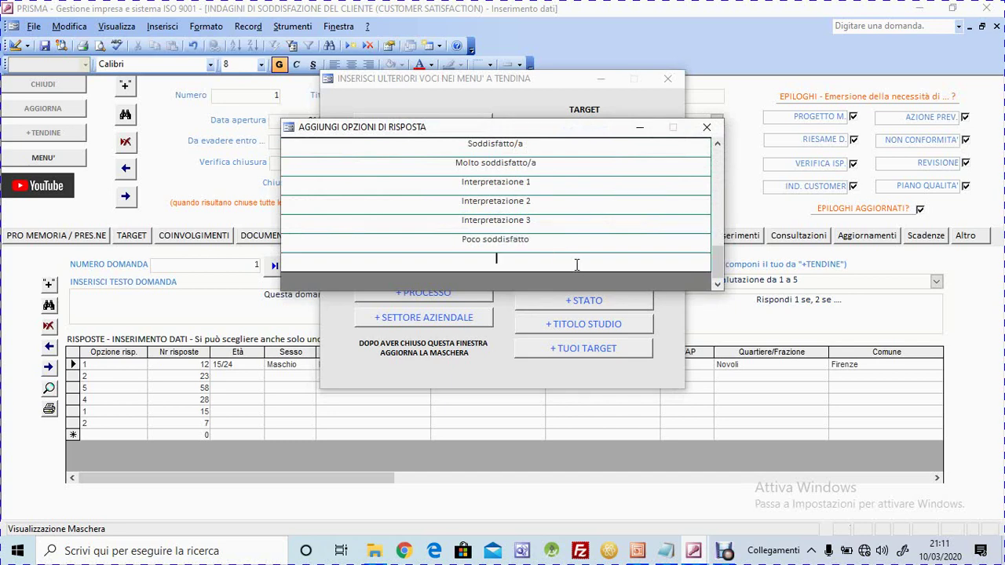
pyautogui.write('S')
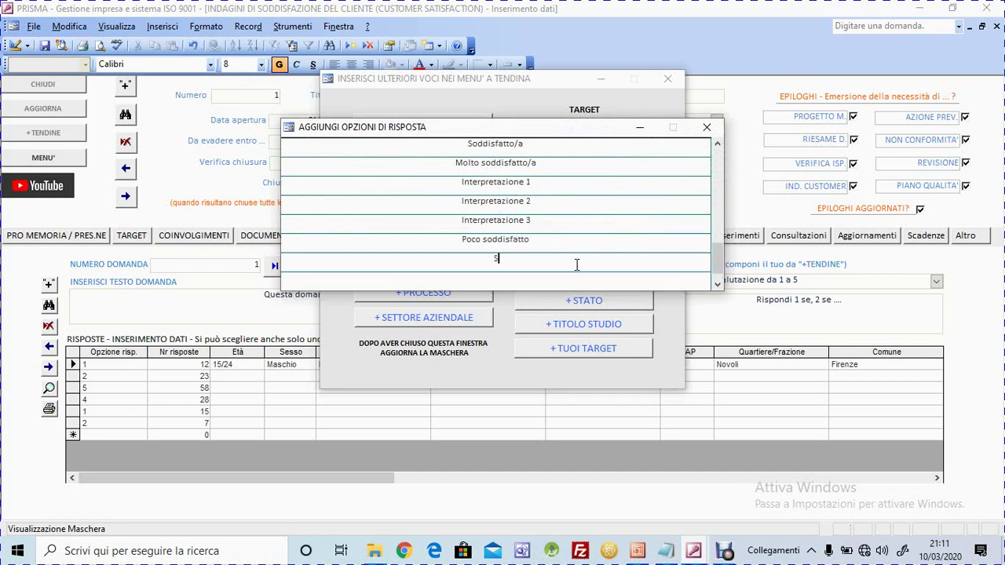
pyautogui.write('oddisfatto')
pyautogui.click(575, 278)
pyautogui.write('Molt')
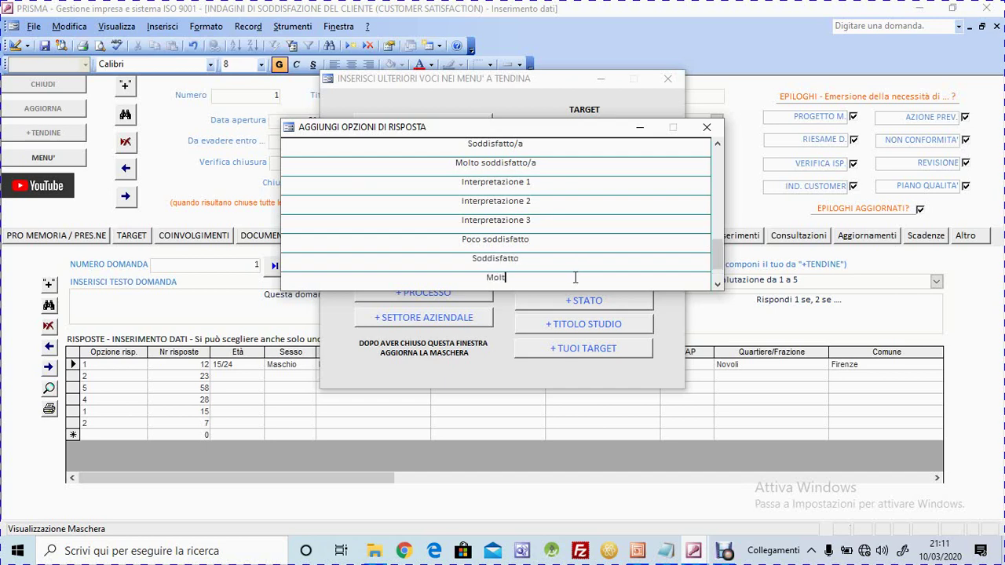
pyautogui.write('o soddisfatto')
pyautogui.click(710, 128)
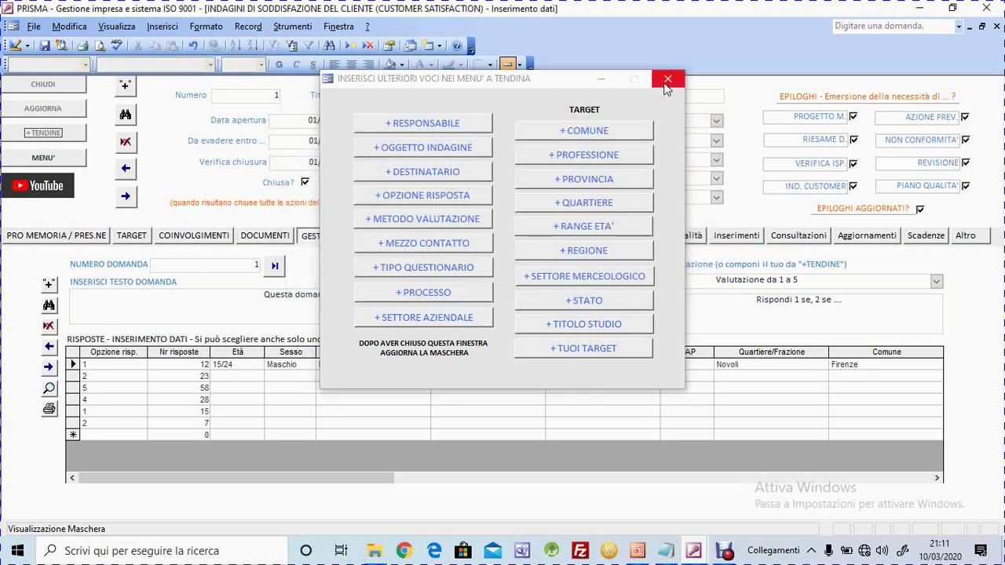
pyautogui.click(668, 79)
pyautogui.click(56, 113)
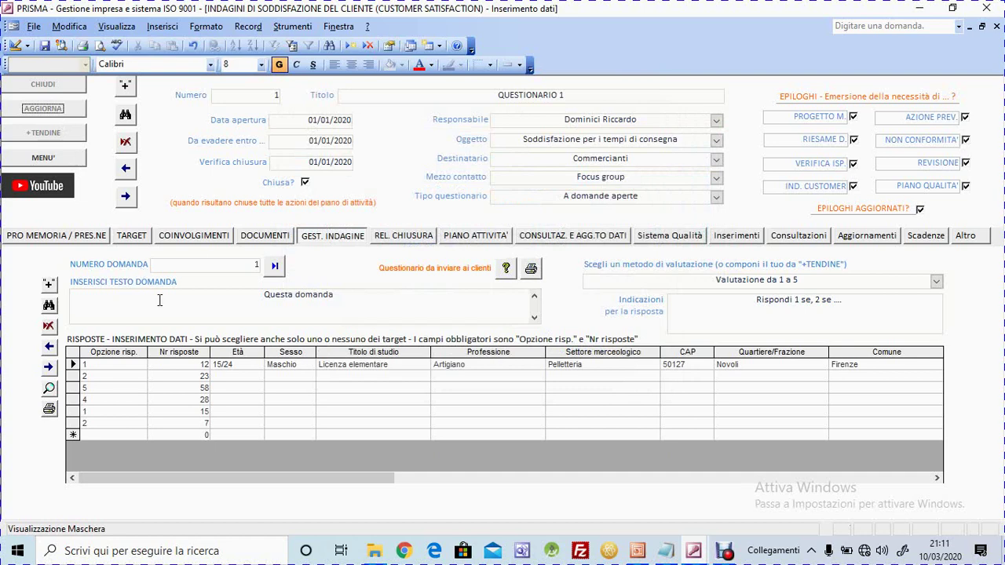
# - Check question 1's updated list of evaluation methods, keeping Valutazione da 1 a 5, and review its answer instructions
pyautogui.click(937, 282)
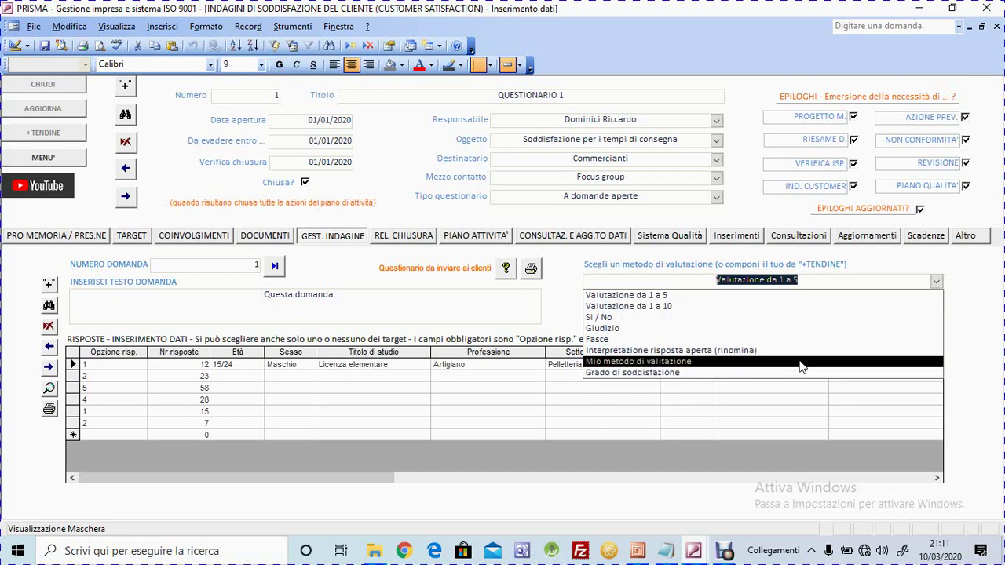
pyautogui.click(976, 311)
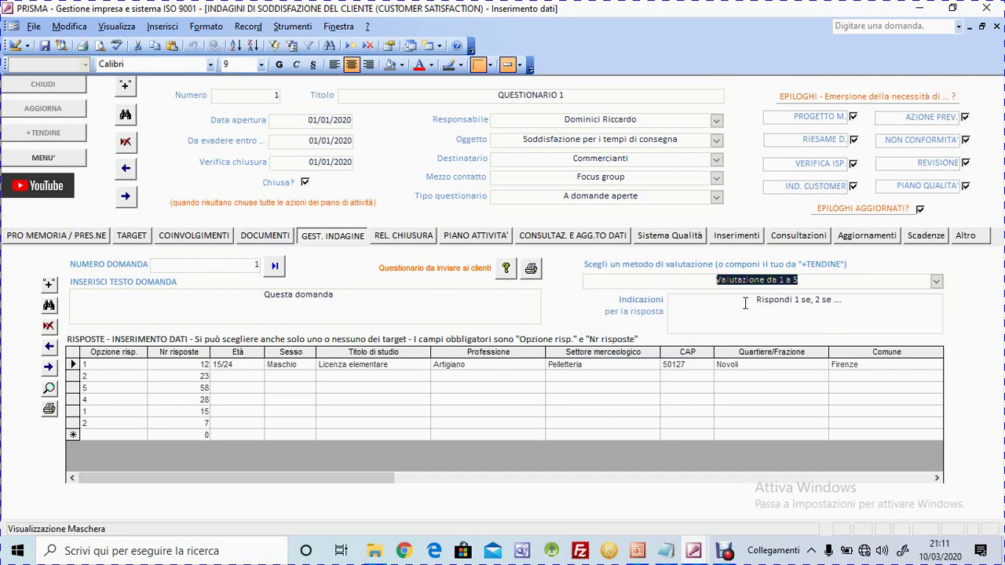
pyautogui.click(865, 300)
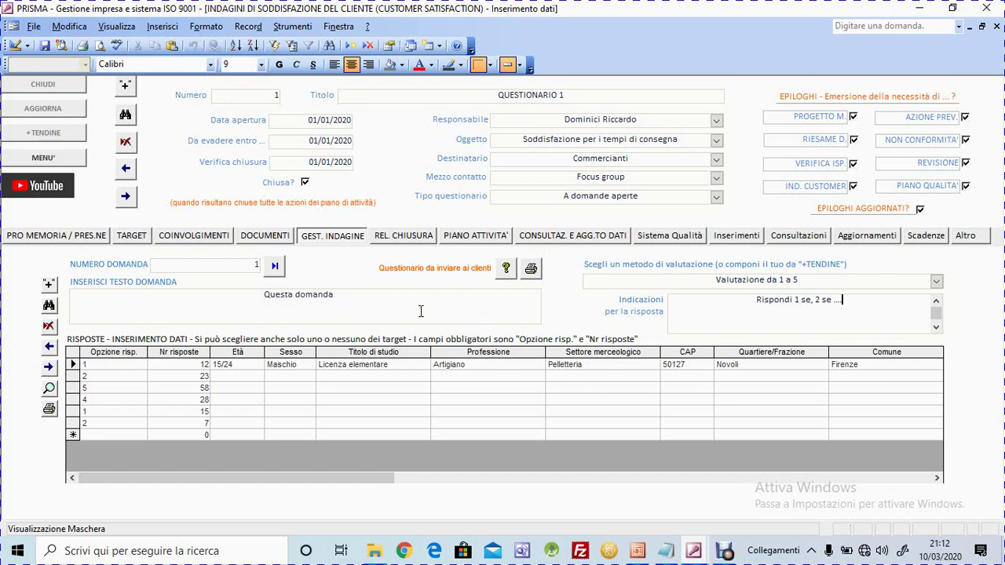
# - Preview the customer questionnaire for survey number 1 with opening year 2020, enlarged to 100%
pyautogui.click(507, 271)
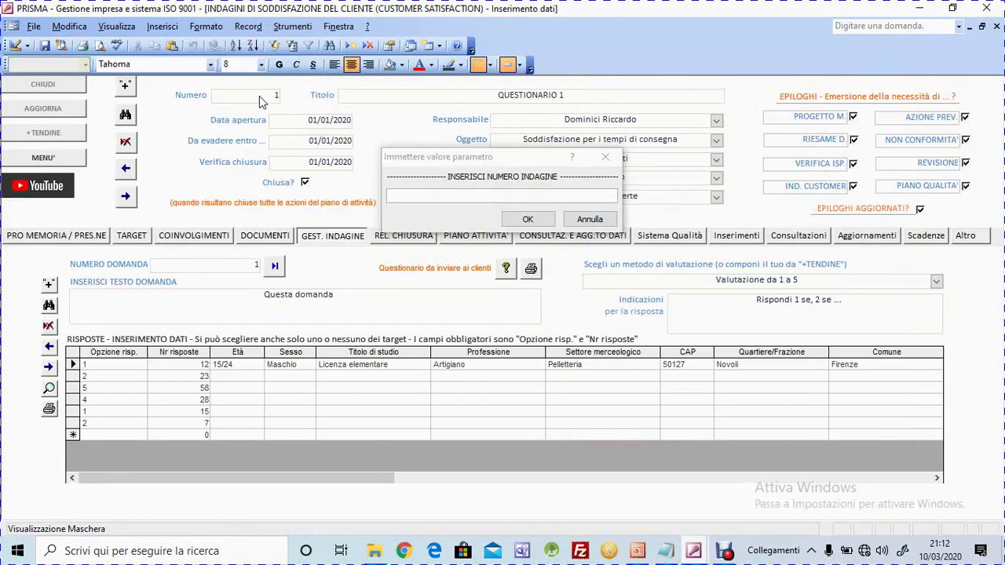
pyautogui.click(453, 196)
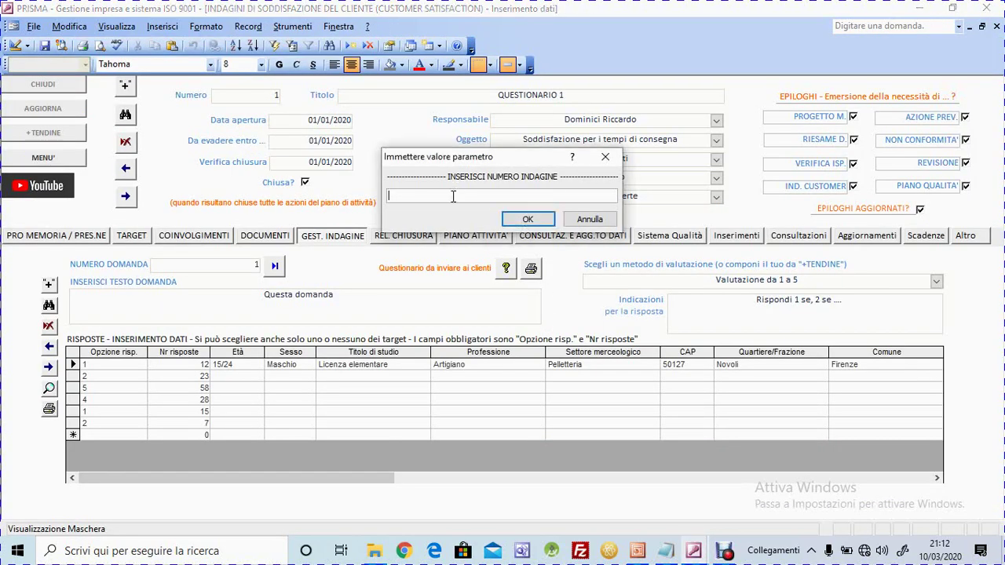
pyautogui.click(528, 219)
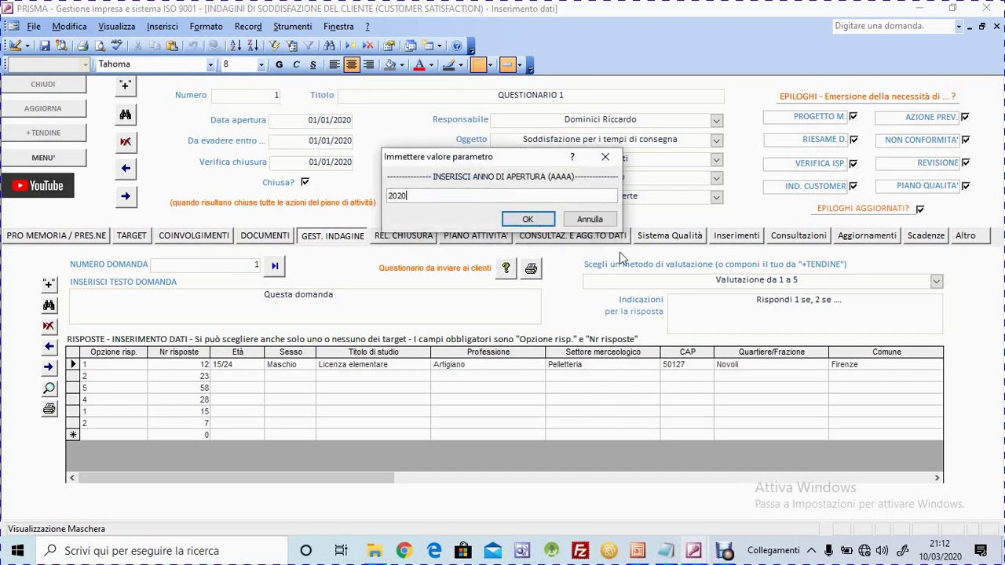
pyautogui.press('Return')
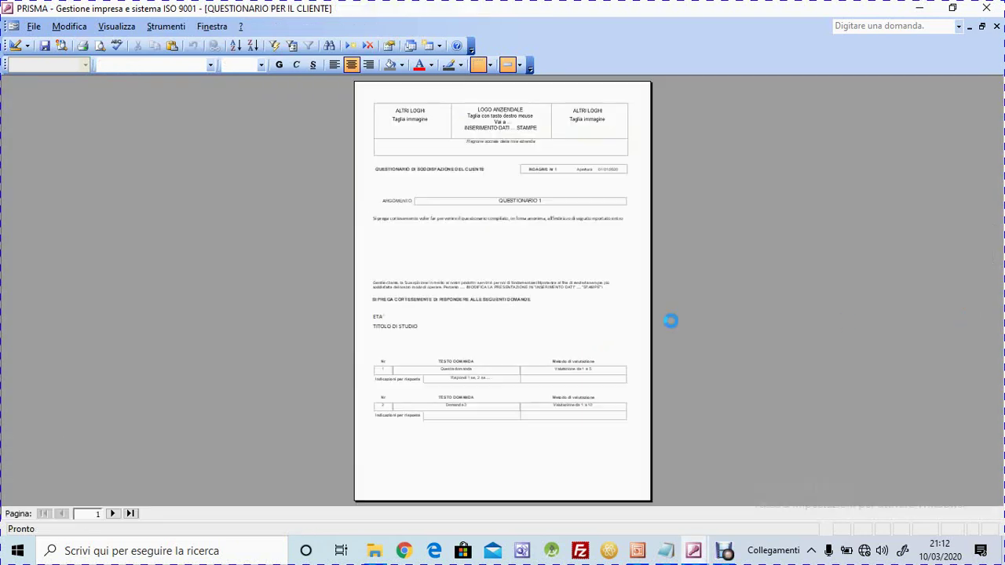
pyautogui.click(506, 331)
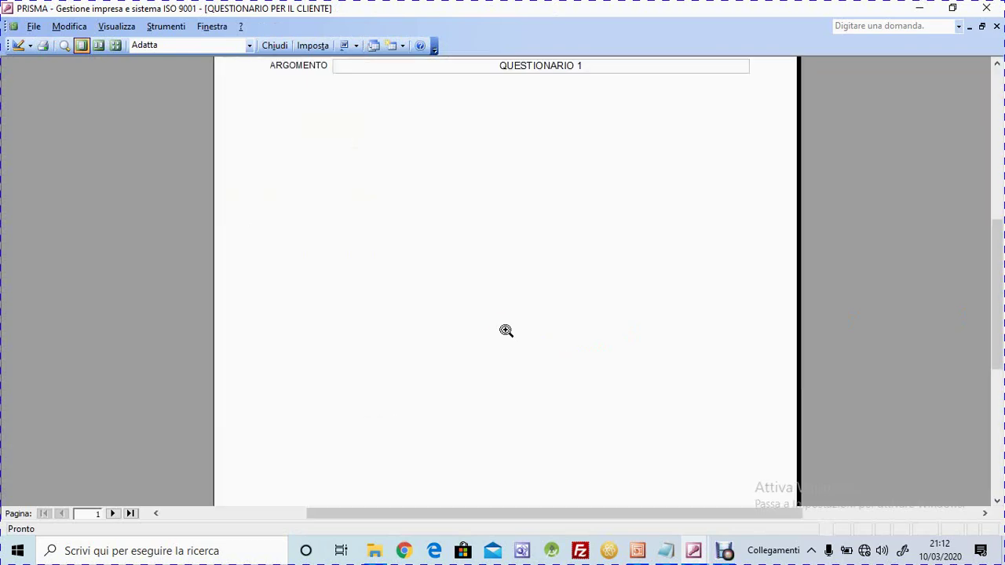
# - Review the questionnaire's first page: heading, return address, introduction, target fields, and questions 1 and 2 with their evaluation methods
pyautogui.scroll(3, 509, 331)
pyautogui.scroll(2, 510, 331)
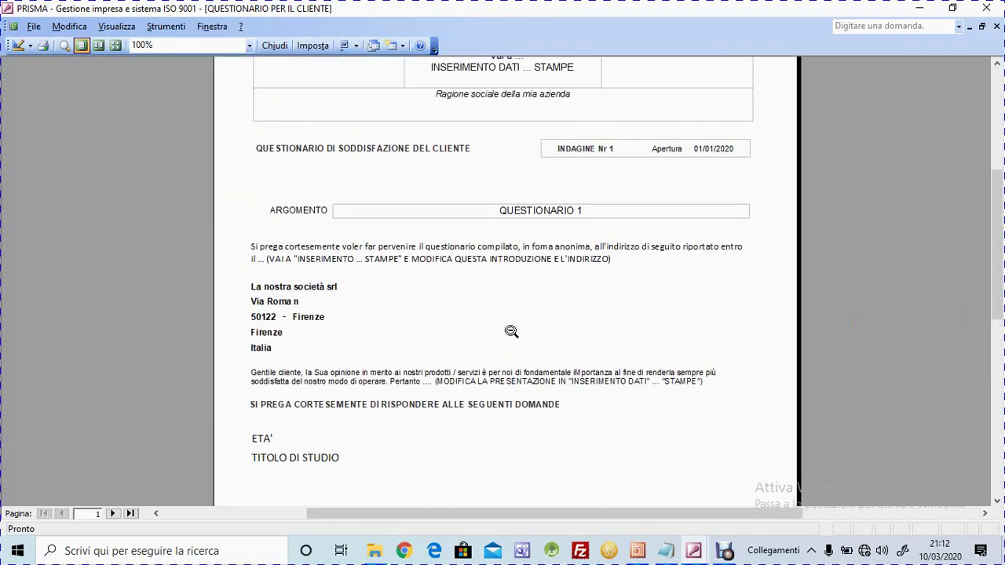
pyautogui.scroll(-2, 506, 324)
pyautogui.scroll(-3, 499, 310)
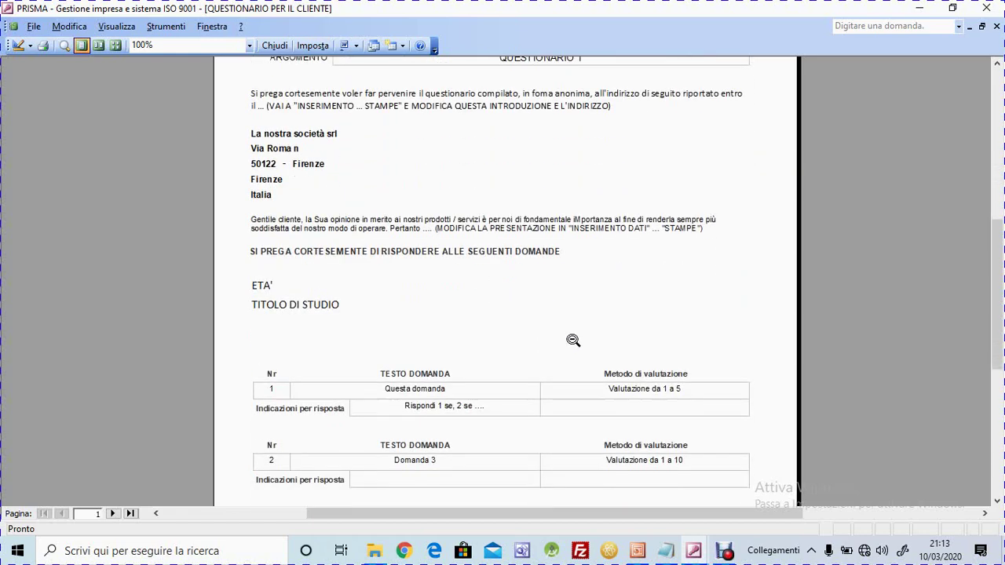
pyautogui.scroll(-3, 574, 340)
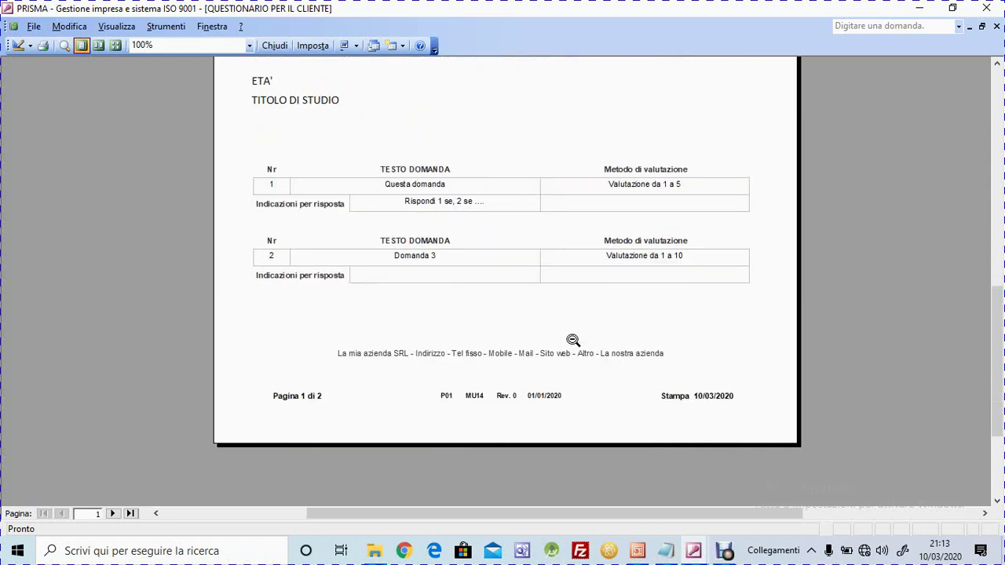
pyautogui.scroll(5, 574, 340)
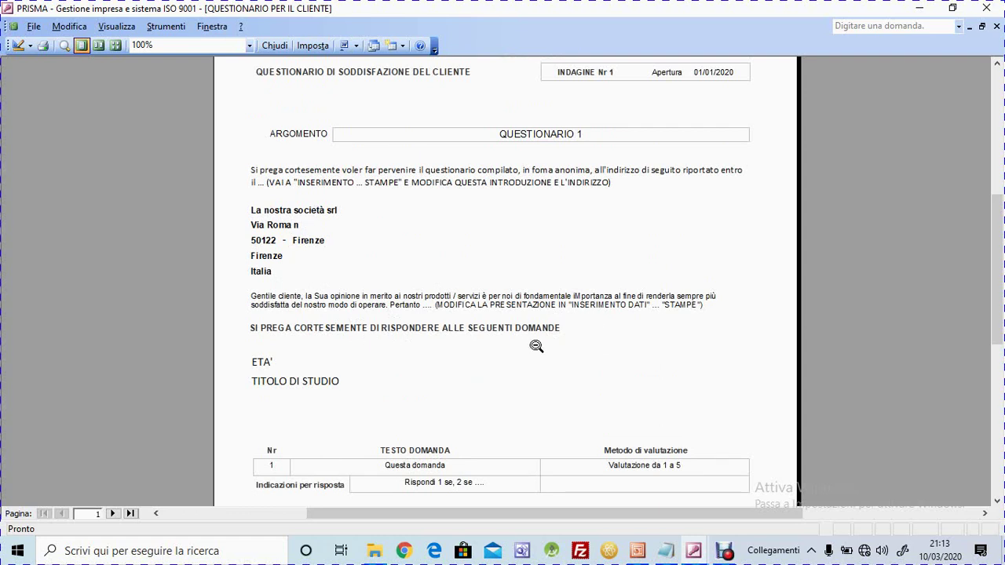
pyautogui.scroll(-1, 558, 342)
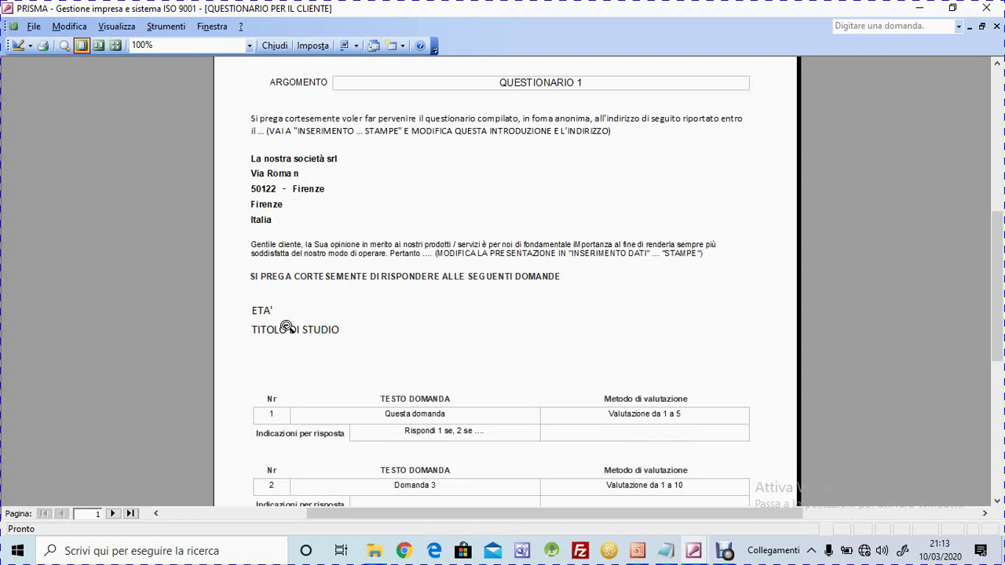
pyautogui.scroll(1, 287, 330)
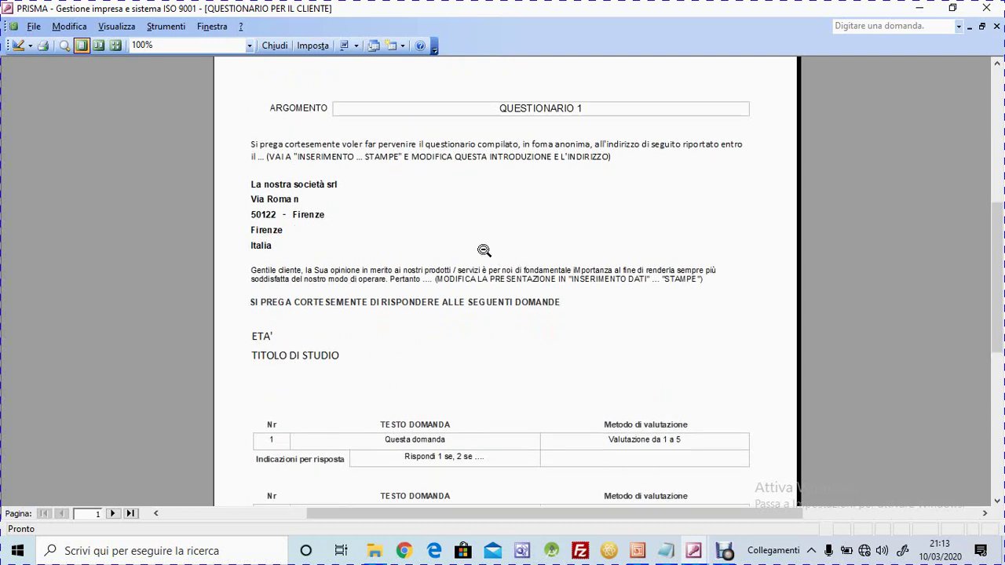
pyautogui.scroll(-3, 484, 250)
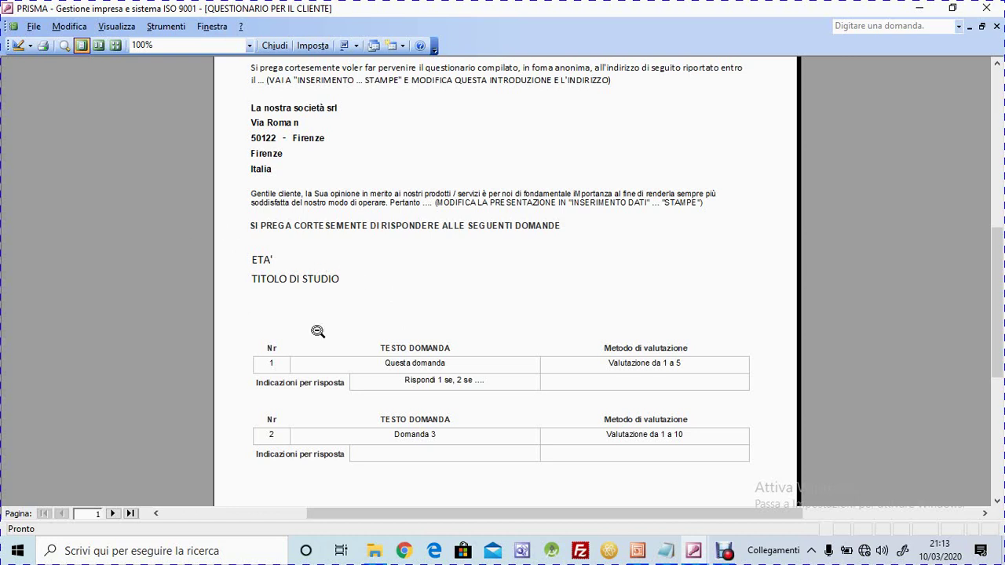
pyautogui.scroll(-5, 391, 310)
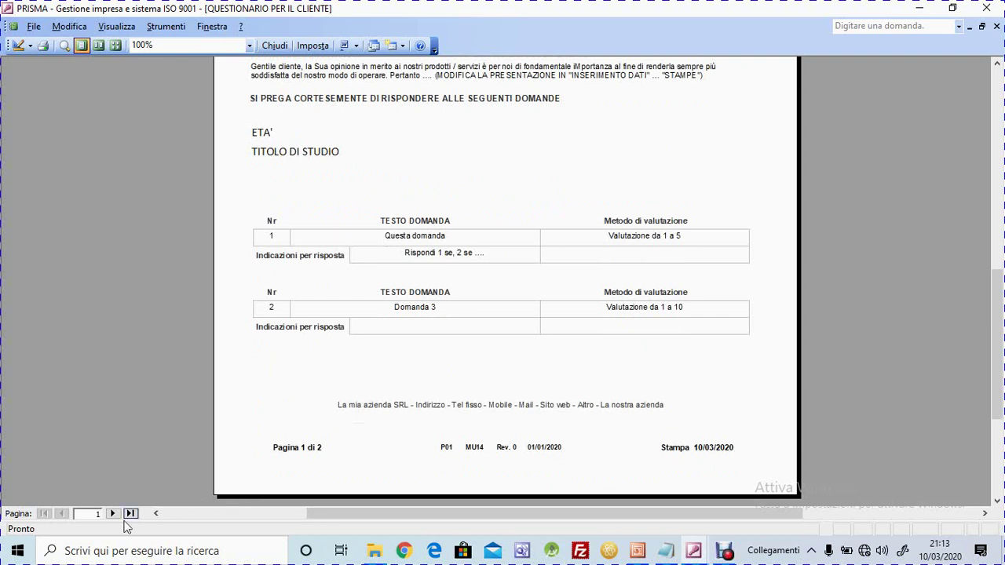
# - Examine question 3 and the signature block on the questionnaire's second page, return to the first page and close the preview
pyautogui.click(129, 513)
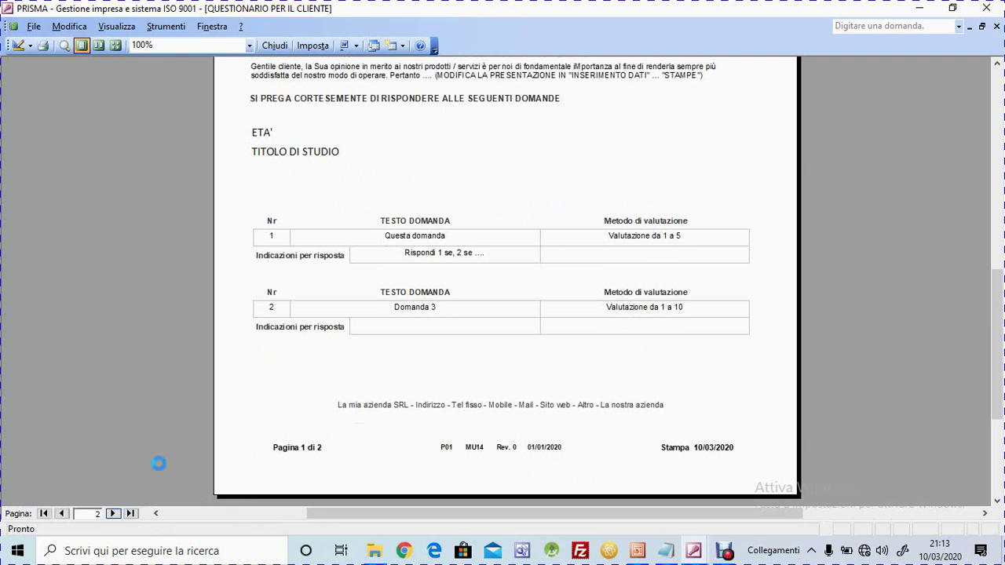
pyautogui.scroll(3, 386, 291)
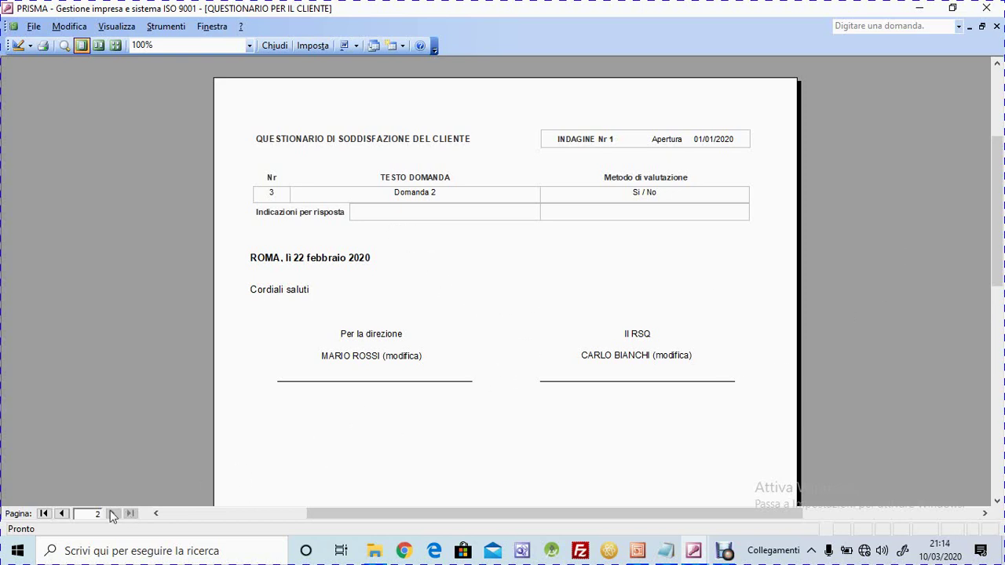
pyautogui.click(63, 513)
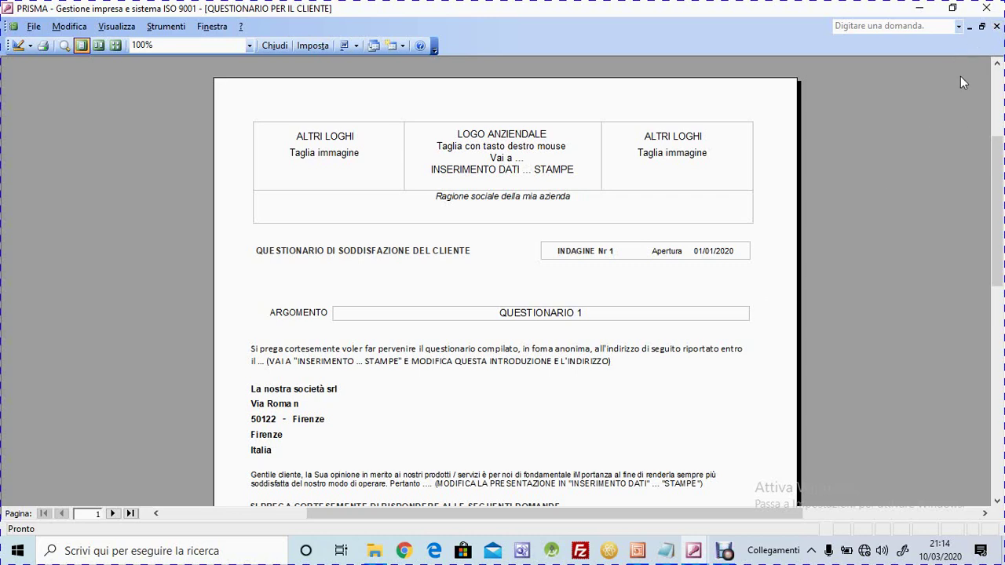
pyautogui.click(996, 26)
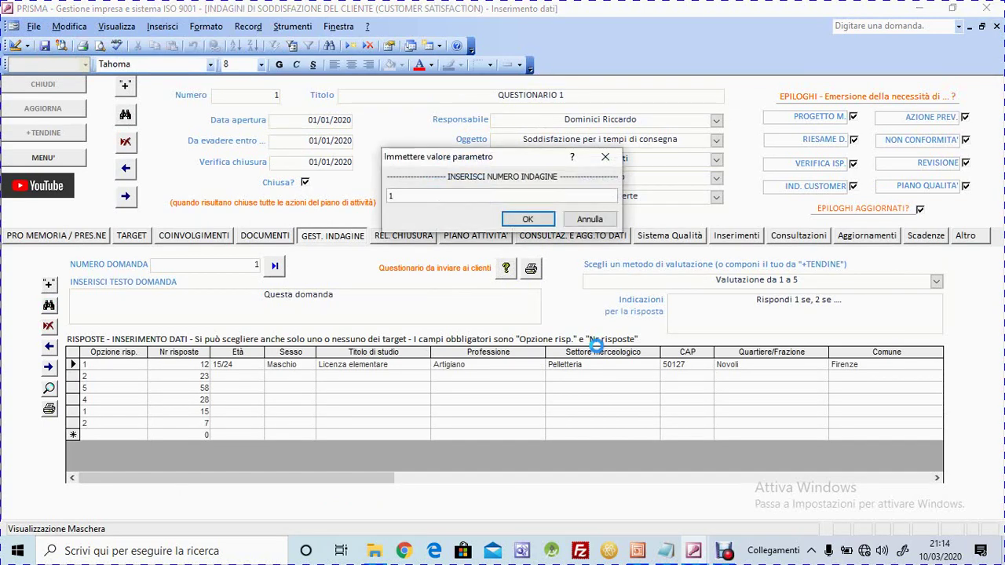
# - Open the customer questionnaire again for survey number 1 opened in 2020 and enlarge its heading to 100%
pyautogui.press('Return')
pyautogui.write('2')
pyautogui.press('Return')
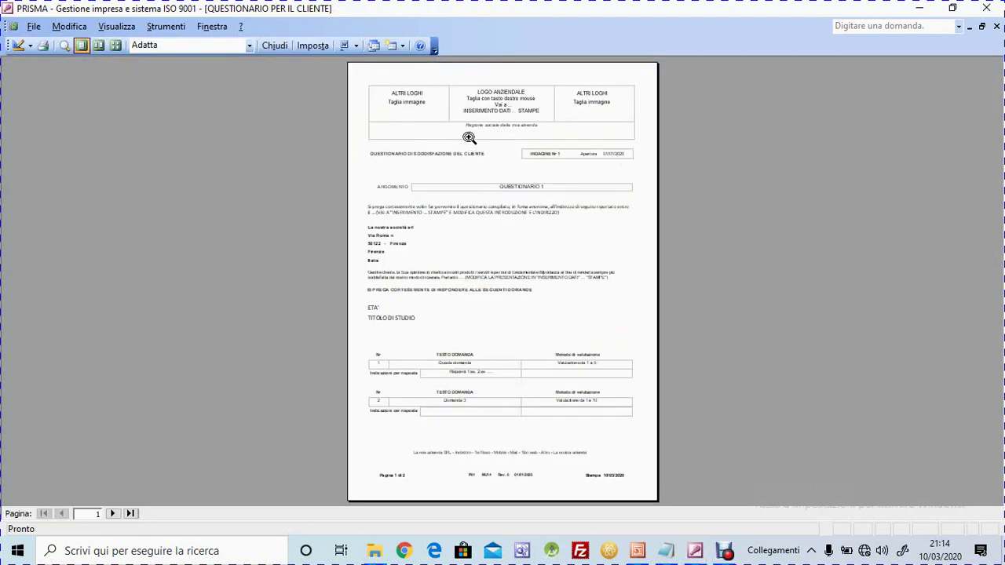
pyautogui.click(470, 139)
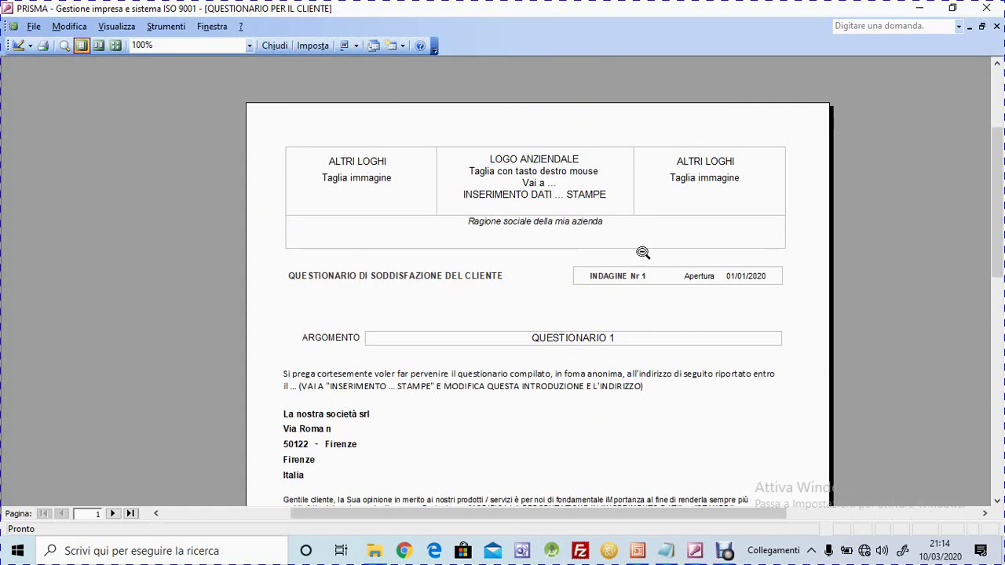
# - Close the questionnaire preview and the survey form, and open the print customization area from the data entry environments
pyautogui.click(996, 26)
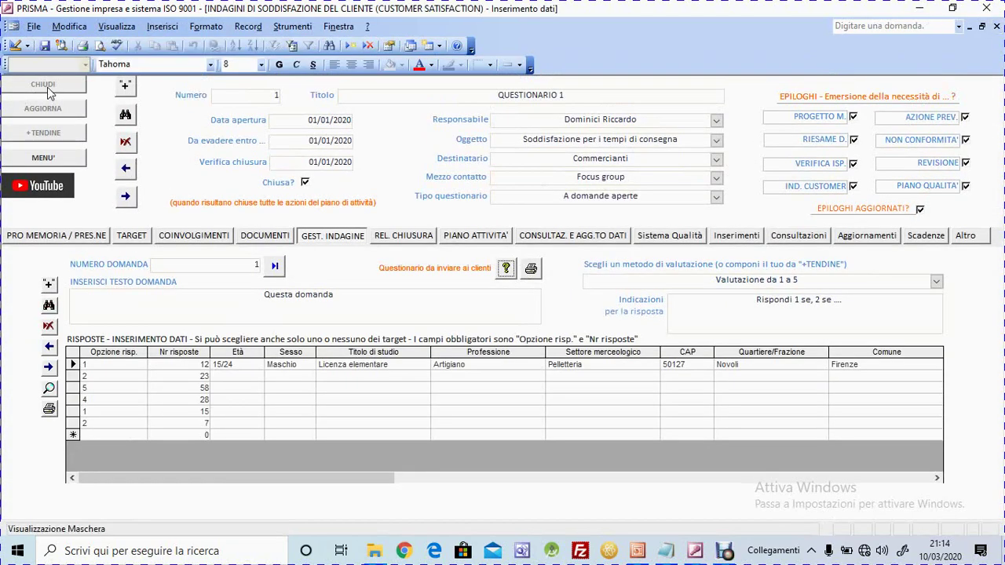
pyautogui.click(46, 85)
pyautogui.click(248, 481)
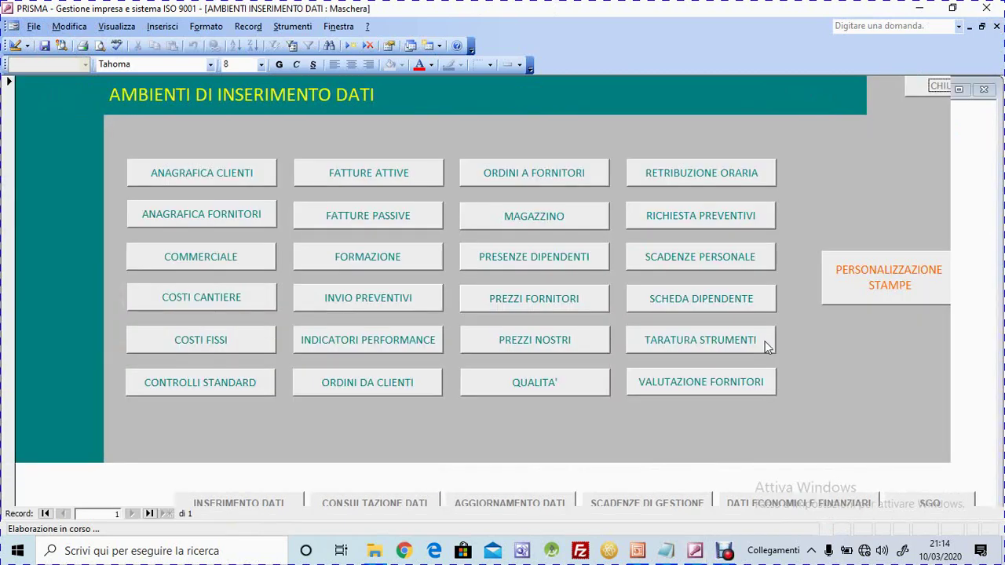
pyautogui.click(907, 296)
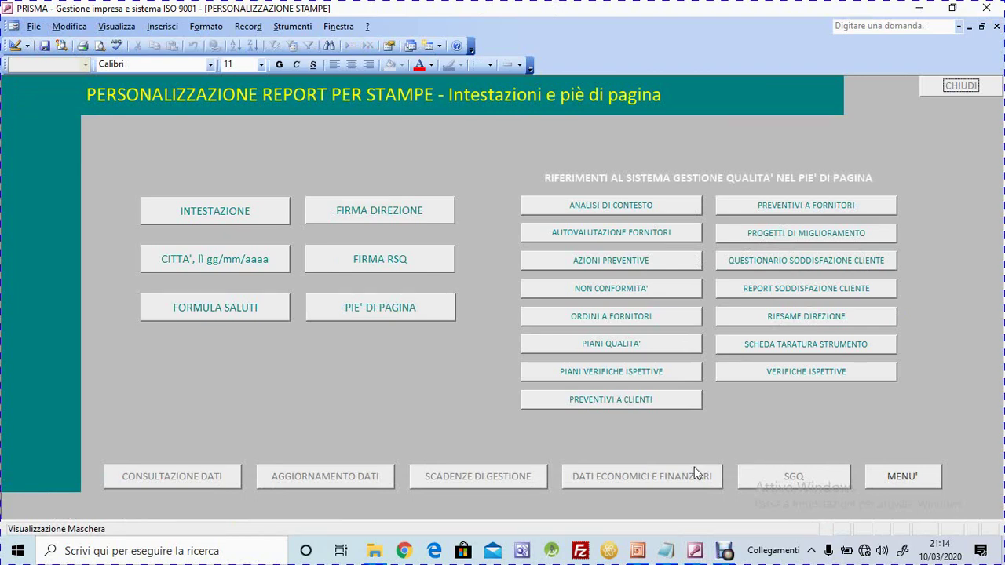
# - Open the report header and examine its company name line and the cut option for the central company logo
pyautogui.click(248, 217)
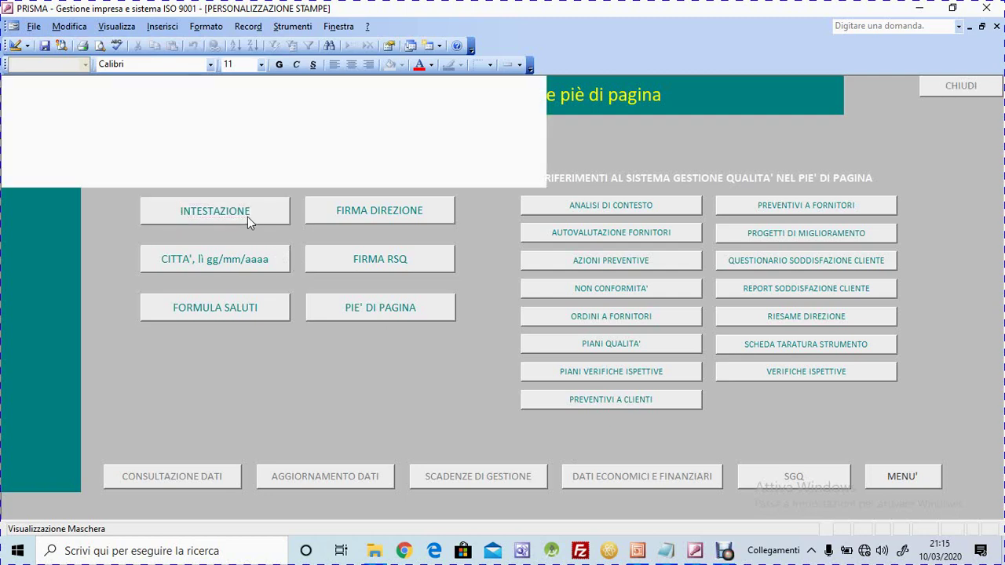
pyautogui.moveTo(331, 159); pyautogui.dragTo(157, 154)
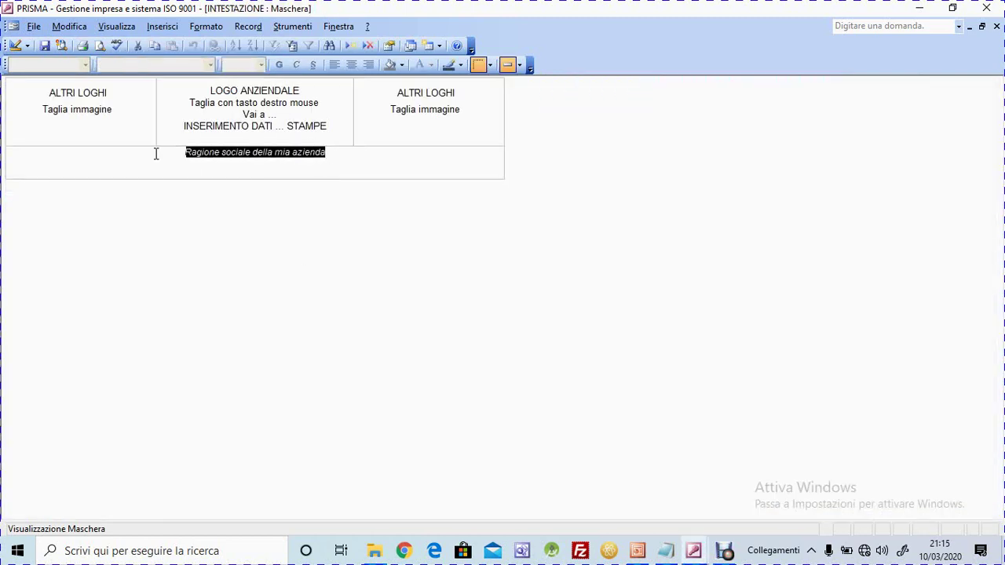
pyautogui.click(388, 165)
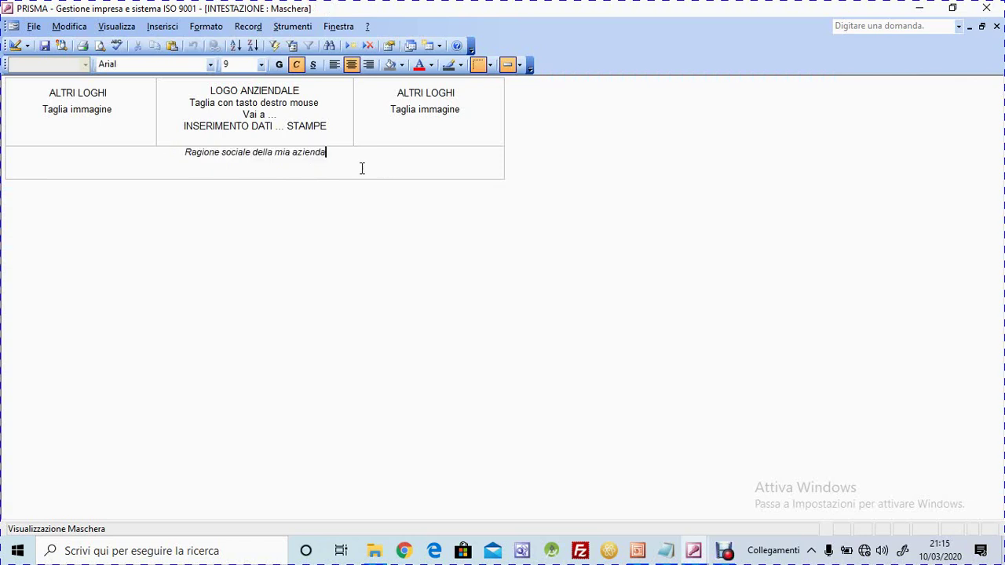
pyautogui.click(255, 117)
pyautogui.rightClick(255, 116)
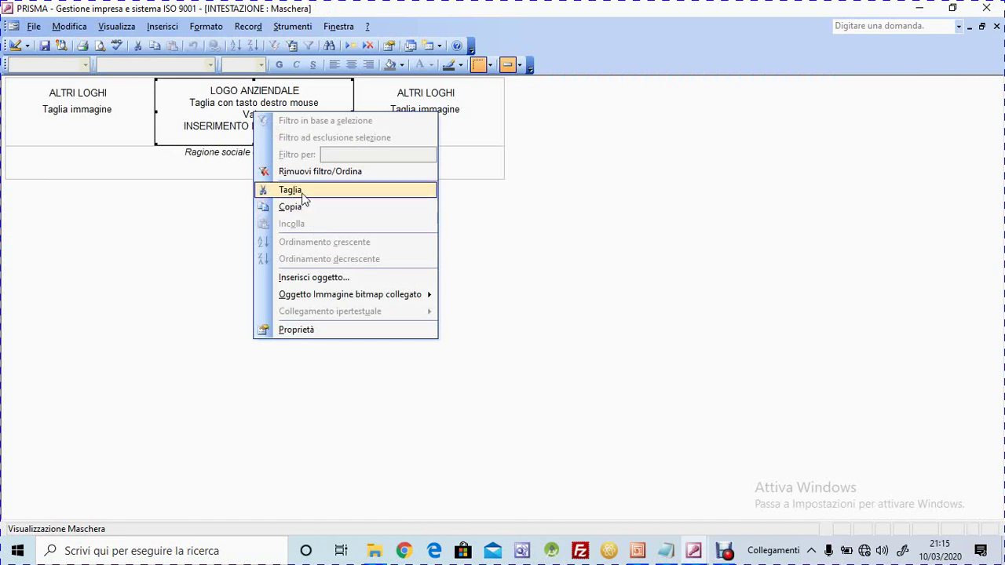
pyautogui.click(531, 193)
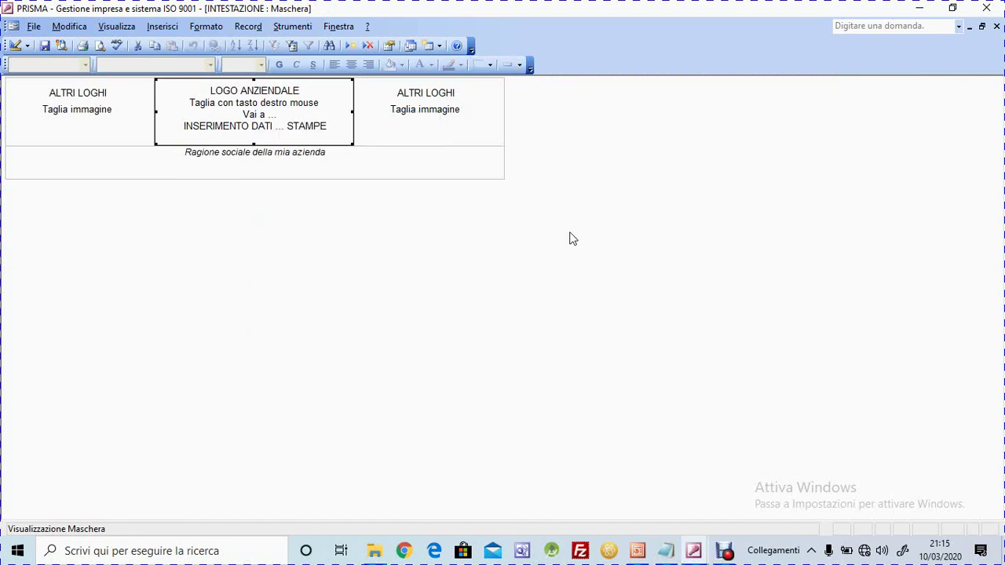
# - View the object insertion options for the company logo, dismiss them without inserting anything and close the header form
pyautogui.rightClick(255, 110)
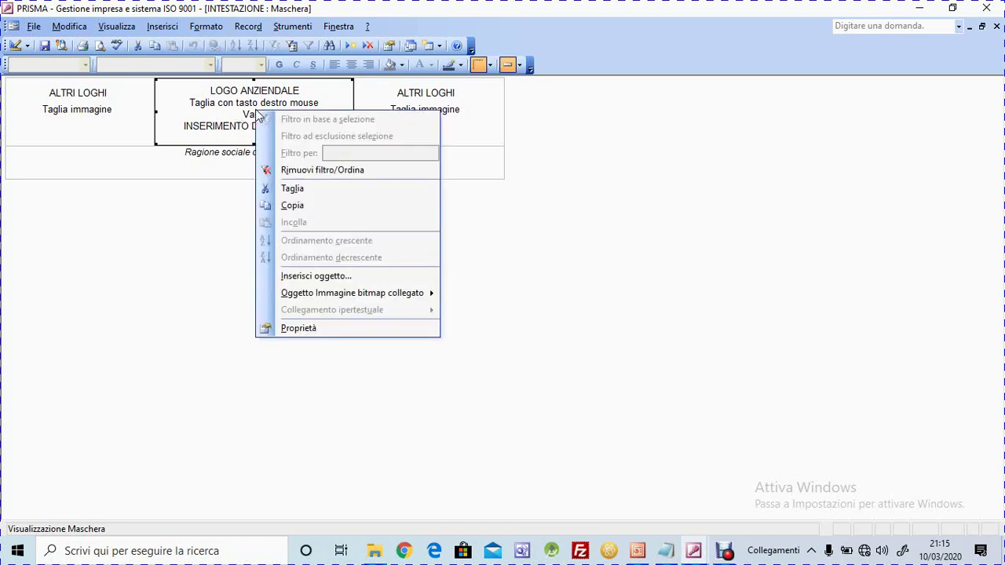
pyautogui.click(325, 277)
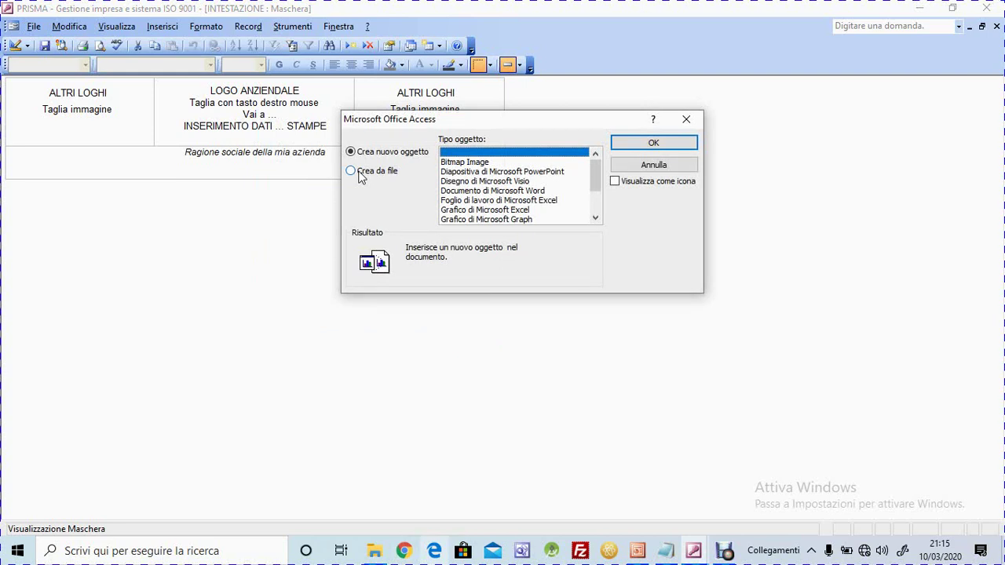
pyautogui.click(698, 124)
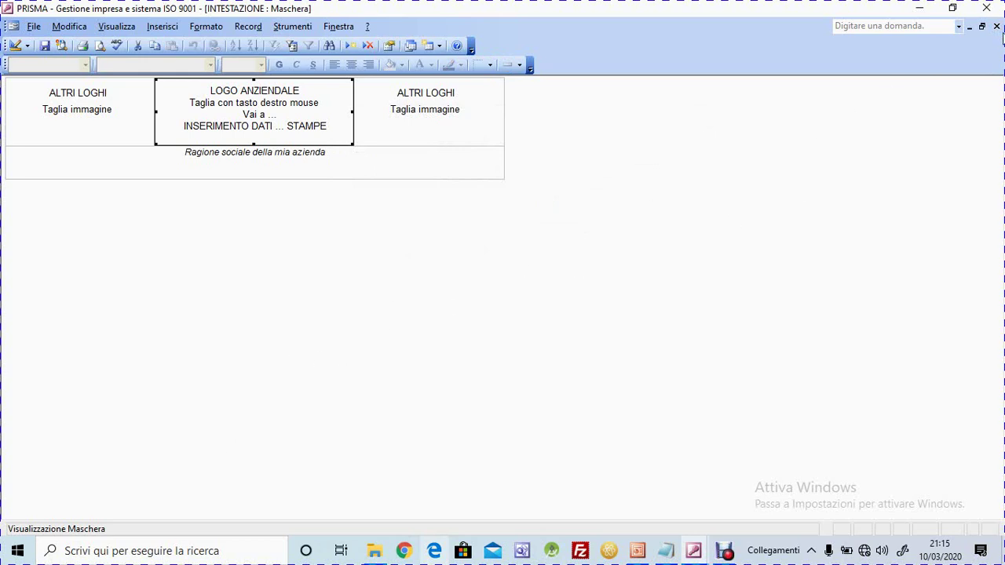
pyautogui.click(997, 26)
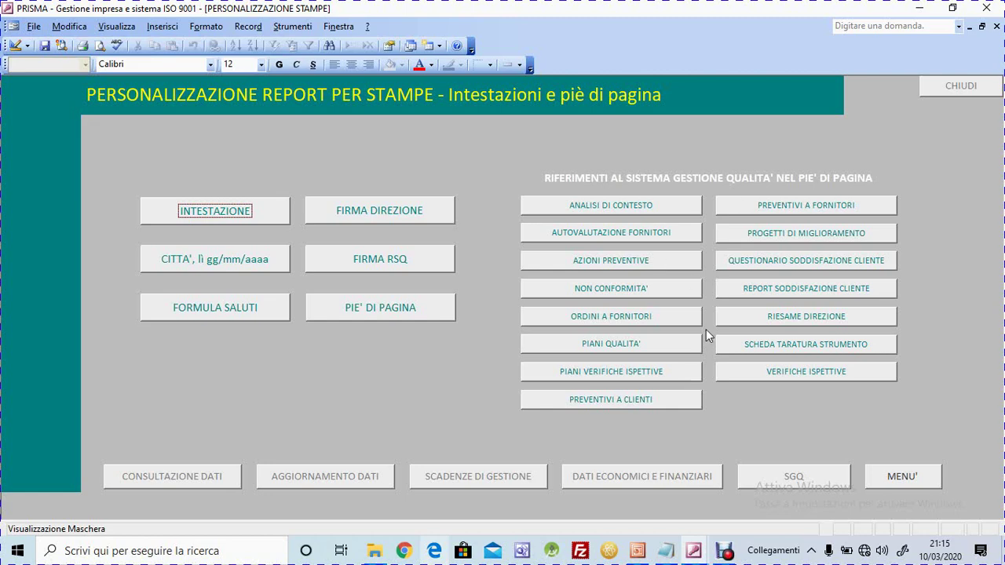
# - Open the report footer, inspect its line of company details and close it
pyautogui.click(426, 310)
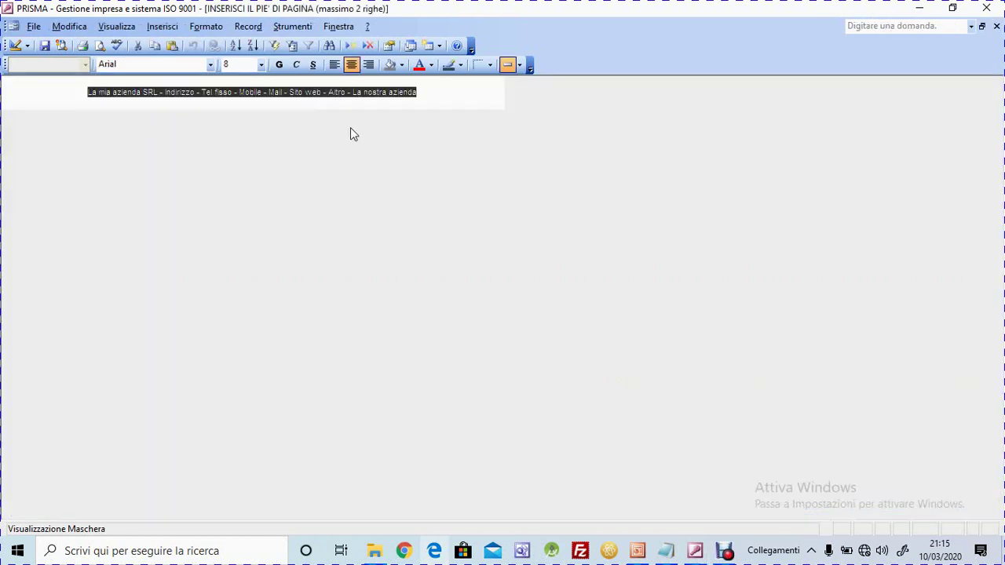
pyautogui.click(360, 95)
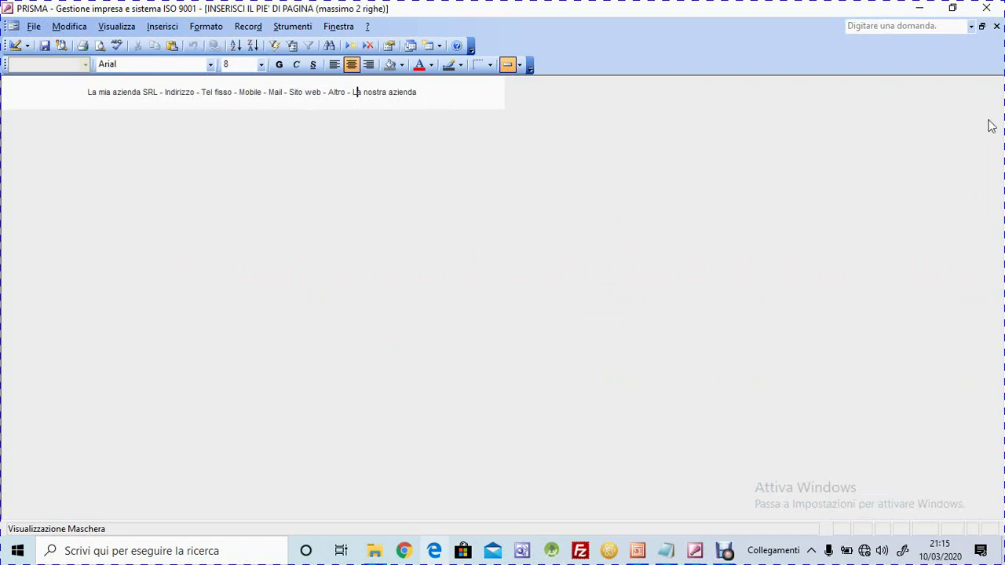
pyautogui.click(996, 27)
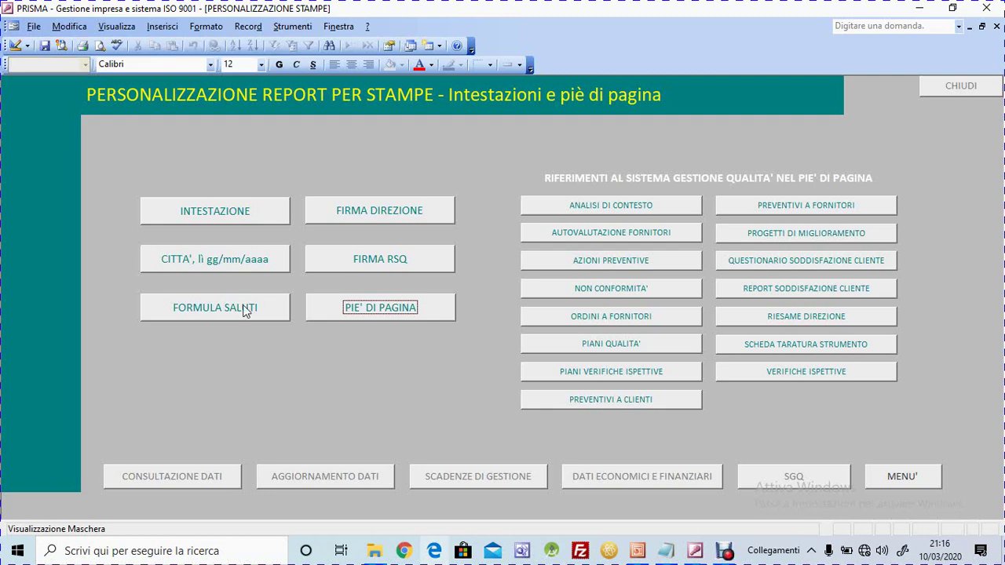
# - Inspect the city and date line and the closing greeting used in printed reports, closing each form after viewing
pyautogui.click(251, 260)
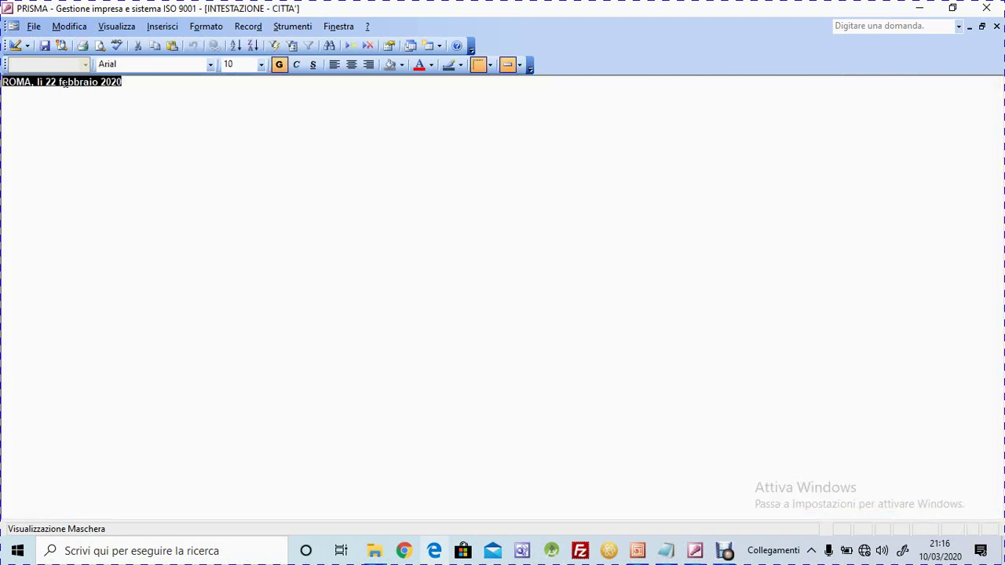
pyautogui.click(64, 85)
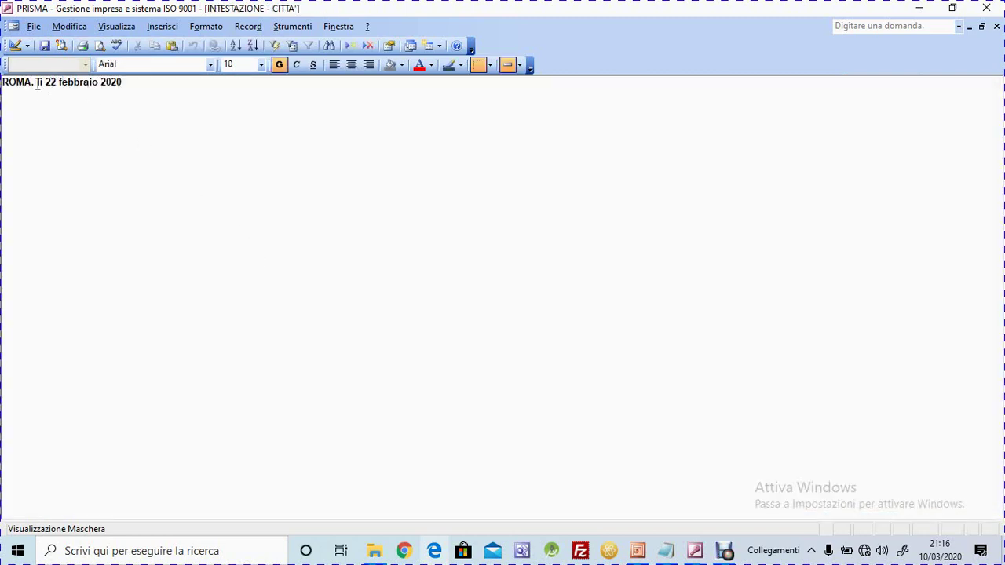
pyautogui.click(997, 26)
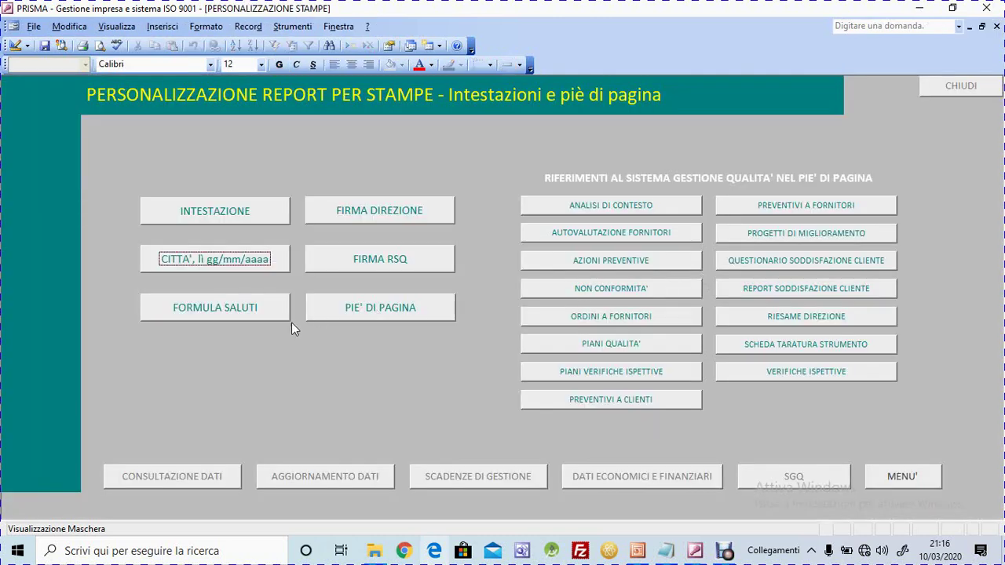
pyautogui.click(259, 313)
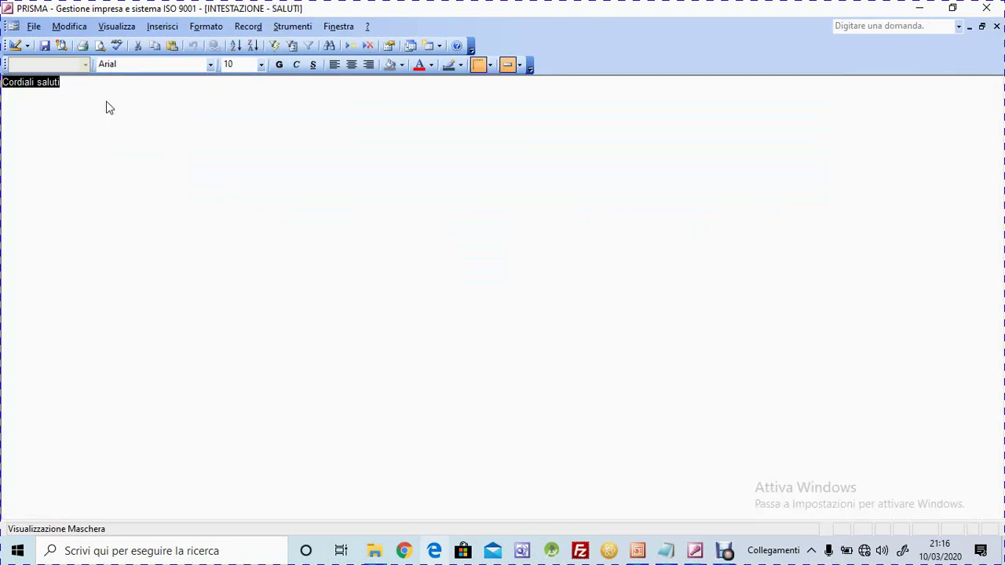
pyautogui.click(76, 87)
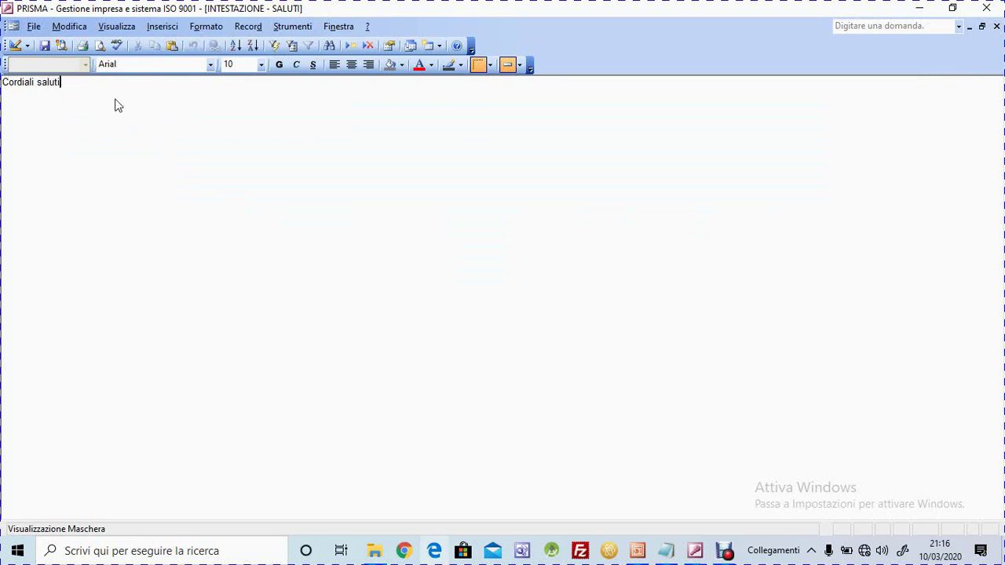
pyautogui.click(997, 26)
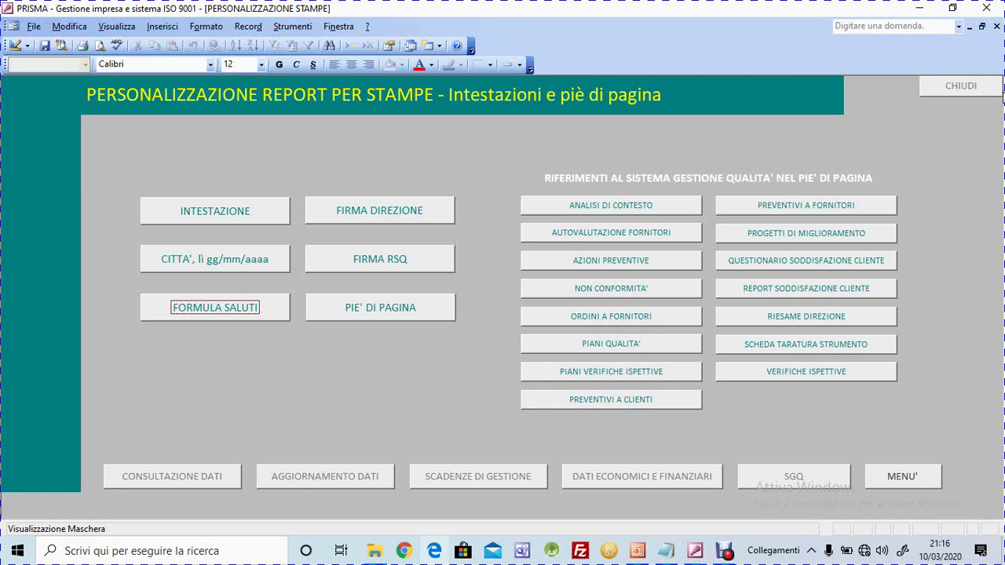
# - Leave the print customization and data entry environments, and reopen the customer satisfaction survey data entry at its survey management section
pyautogui.click(970, 85)
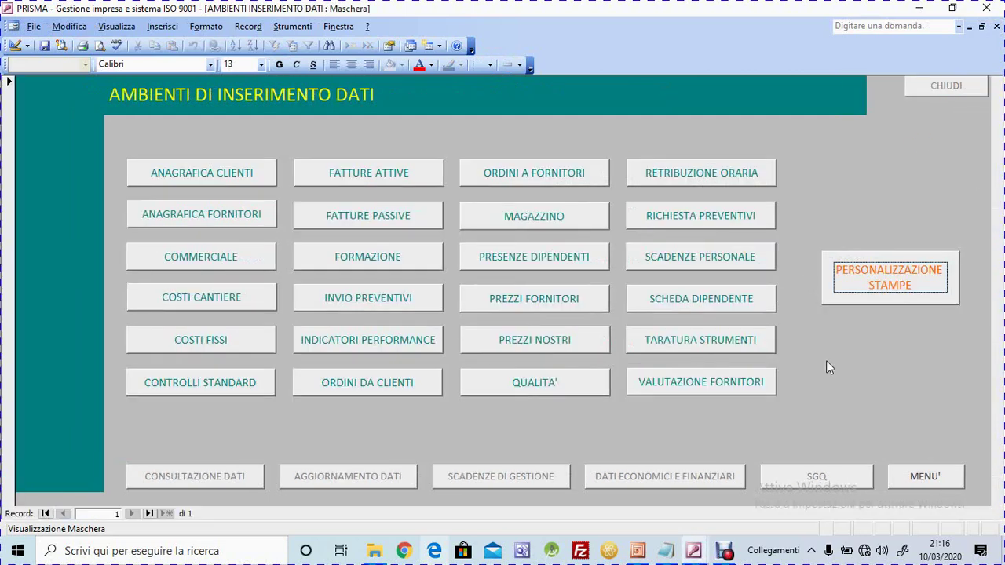
pyautogui.click(946, 86)
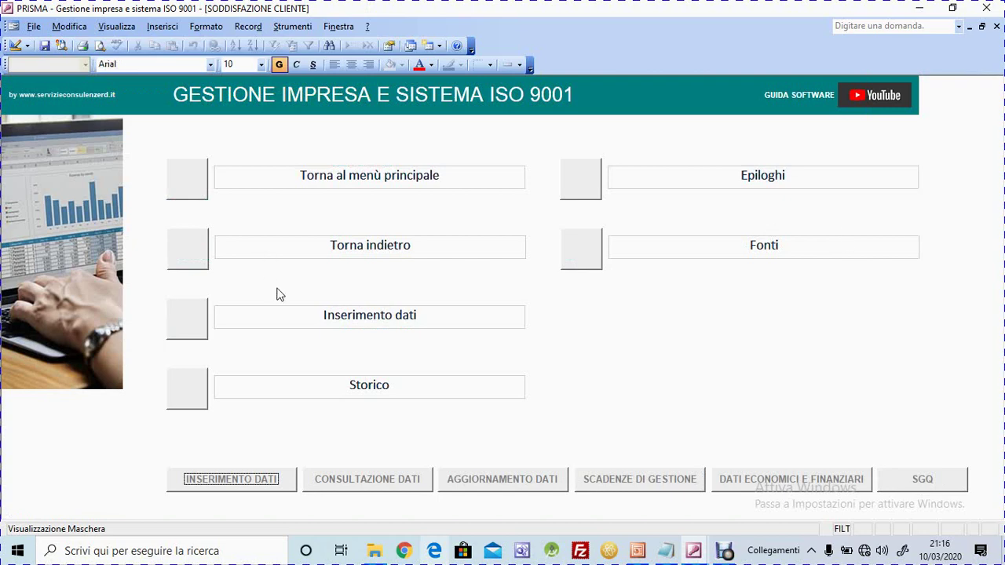
pyautogui.click(196, 322)
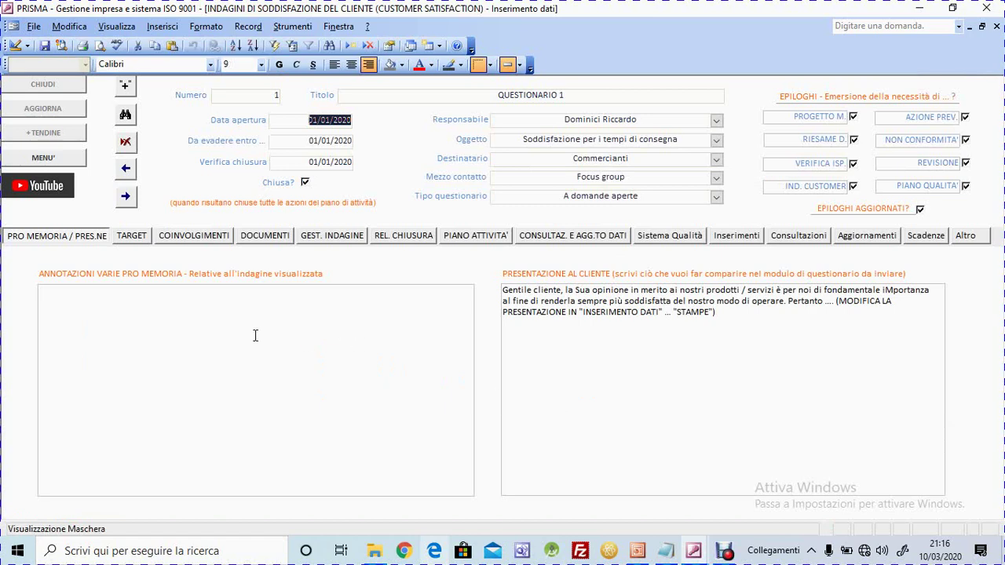
pyautogui.click(329, 236)
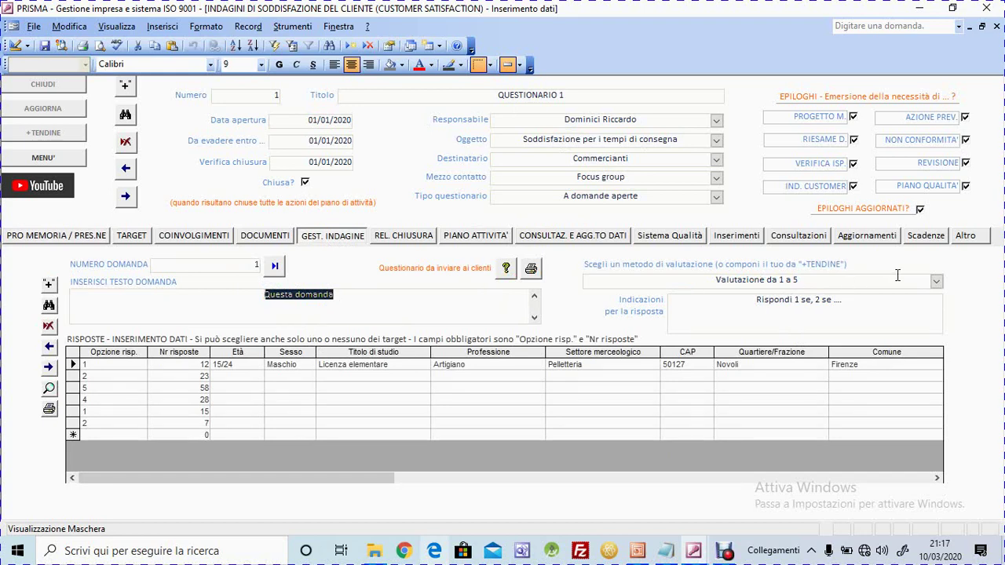
# - Review question 1's evaluation method and response instructions, view a blank question record and return to question 1
pyautogui.click(936, 281)
pyautogui.click(939, 295)
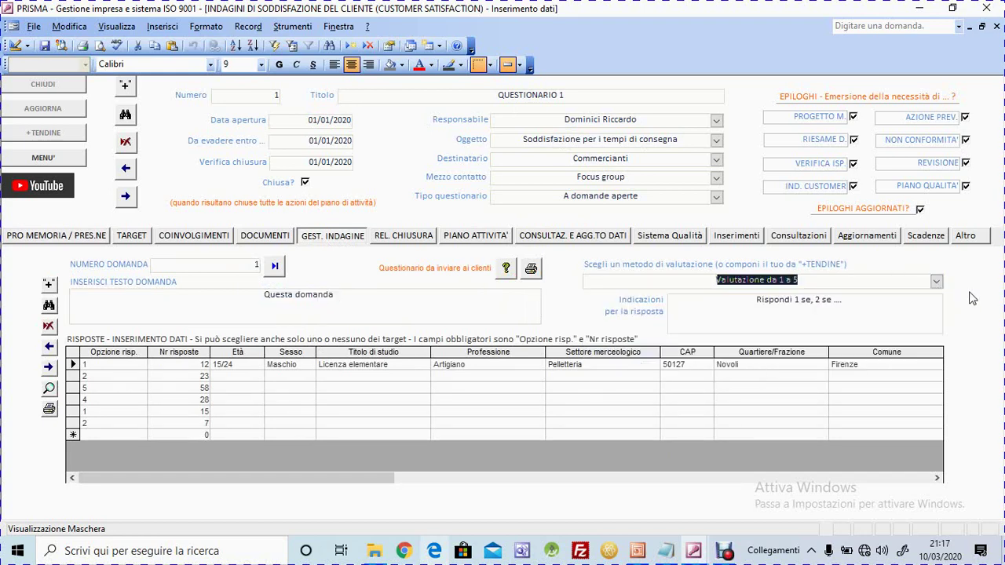
pyautogui.click(857, 312)
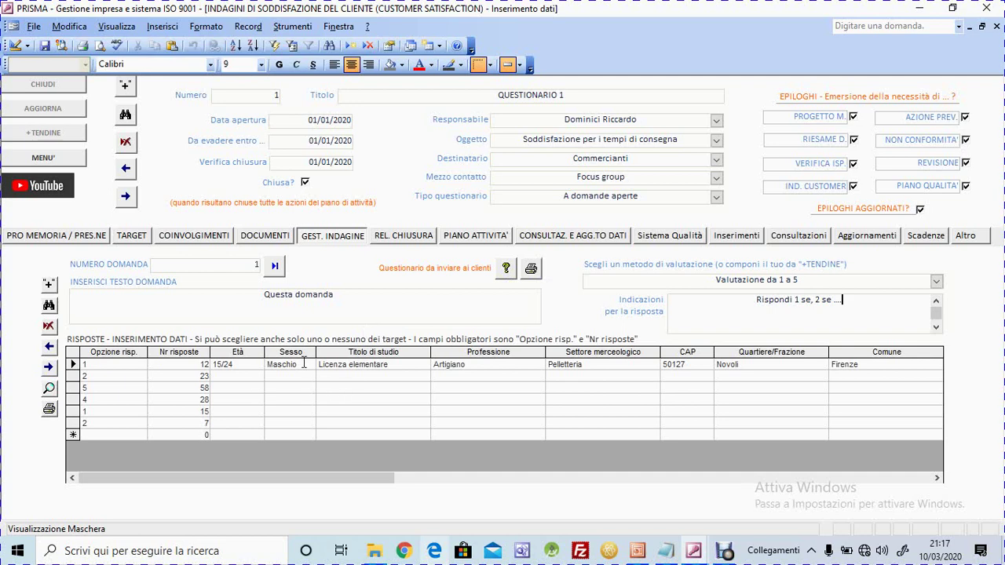
pyautogui.click(49, 286)
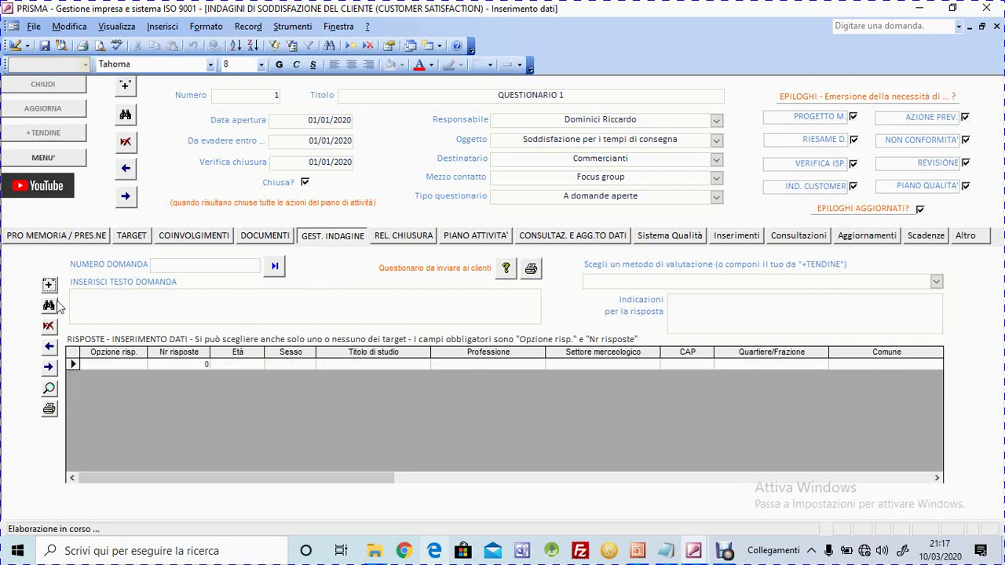
pyautogui.click(49, 347)
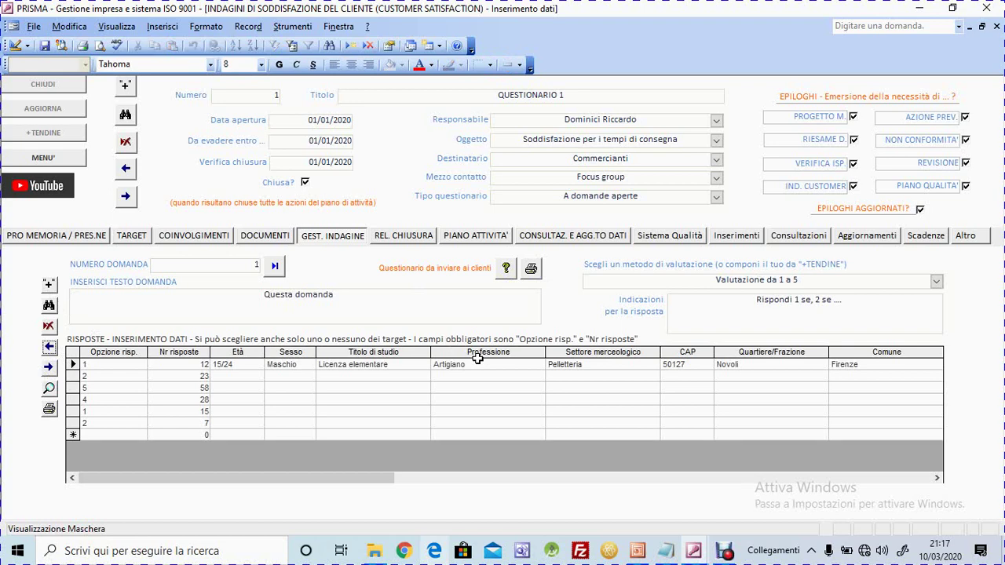
# - Examine question 1's answer table, covering the response option, number of responses and target columns through Mio target 2
pyautogui.click(172, 364)
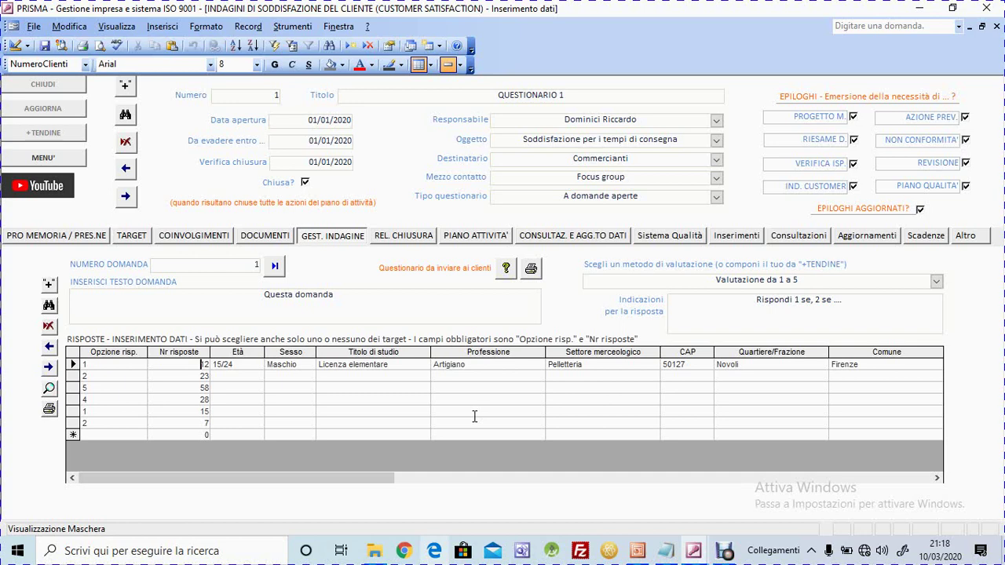
pyautogui.click(825, 281)
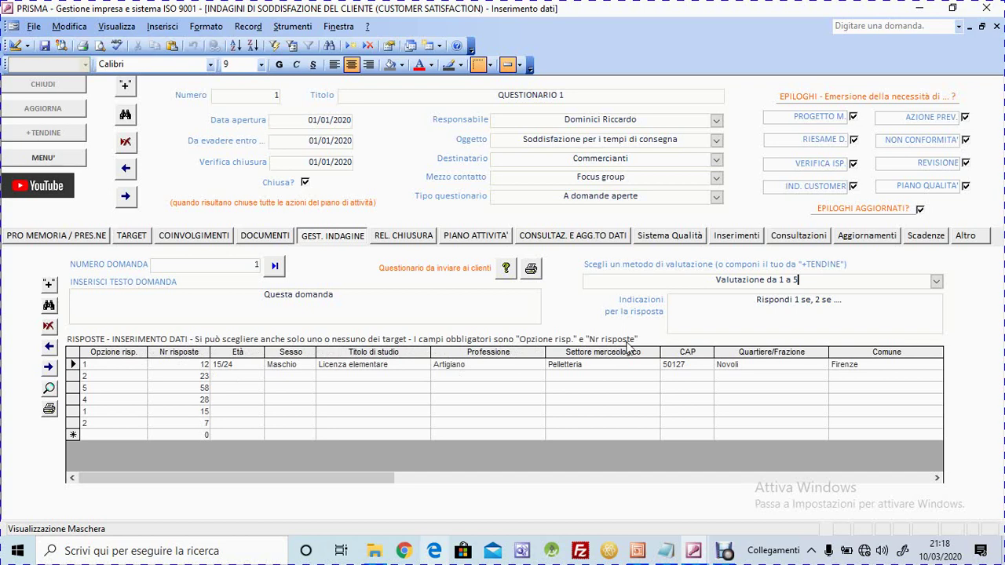
pyautogui.click(126, 365)
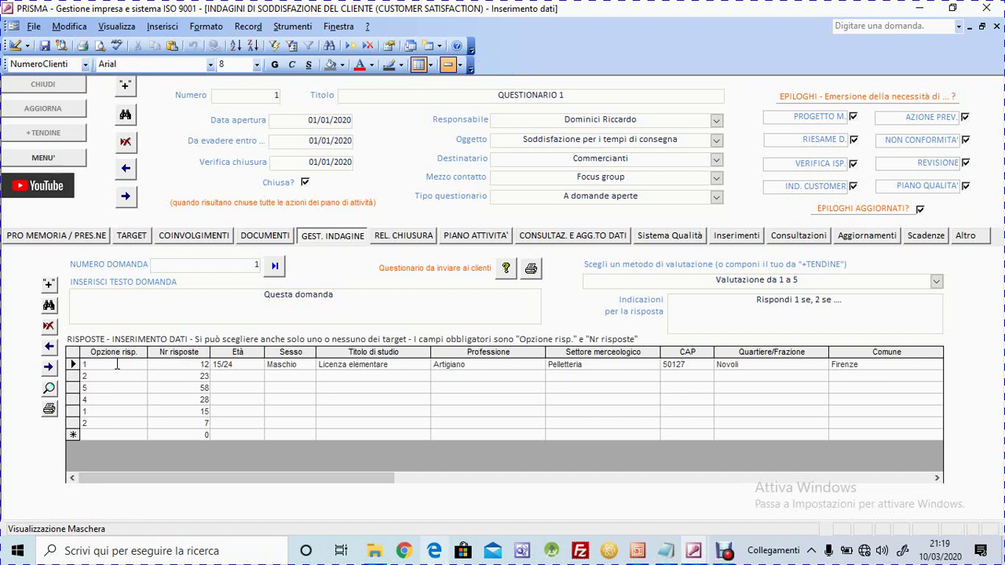
pyautogui.click(120, 365)
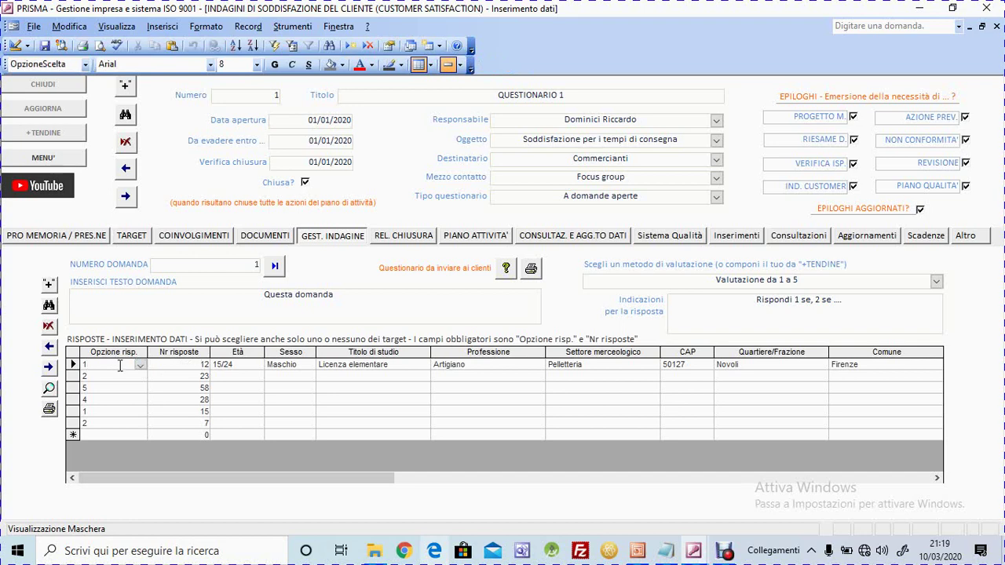
pyautogui.click(175, 365)
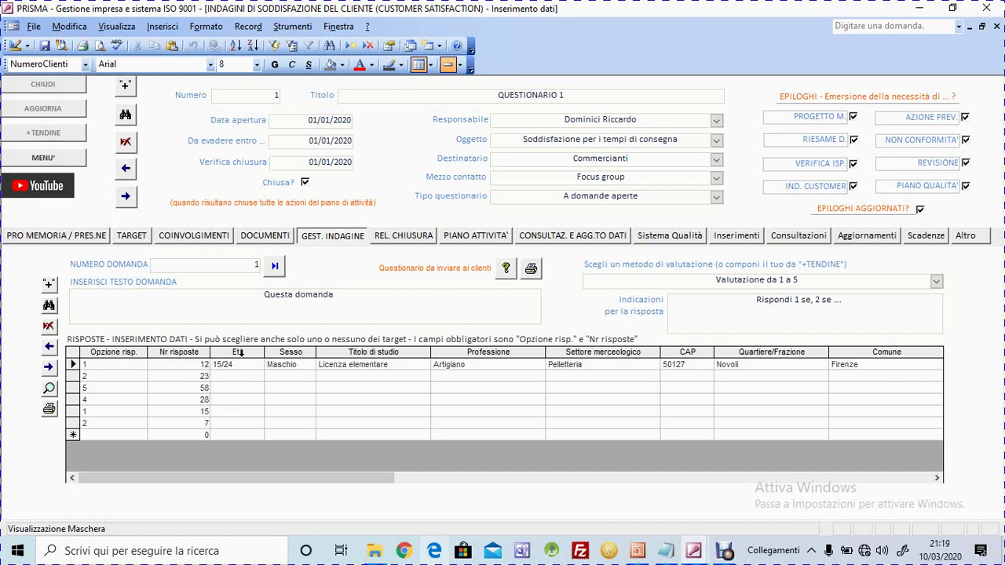
pyautogui.moveTo(389, 481); pyautogui.dragTo(583, 486)
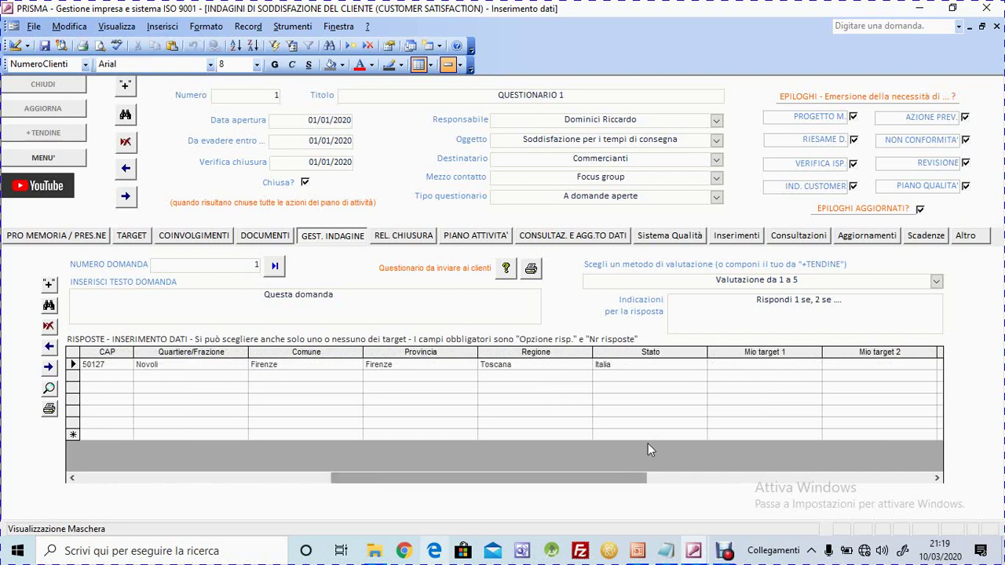
# - Review the options offered for Mio target 1 and examine the target columns across question 1's answer table
pyautogui.moveTo(629, 454); pyautogui.dragTo(629, 453)
pyautogui.click(729, 366)
pyautogui.click(815, 367)
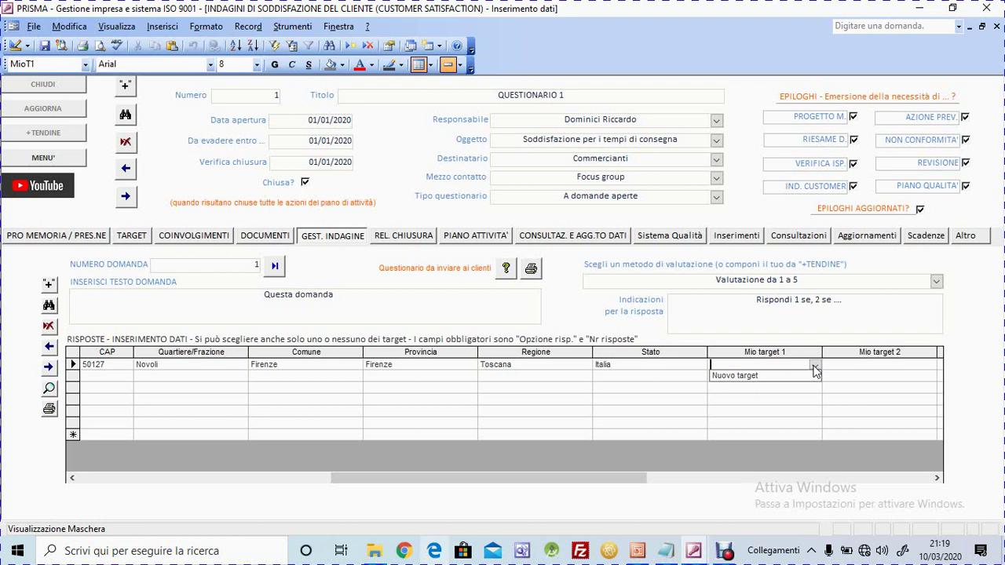
pyautogui.click(475, 480)
pyautogui.moveTo(538, 480); pyautogui.dragTo(299, 484)
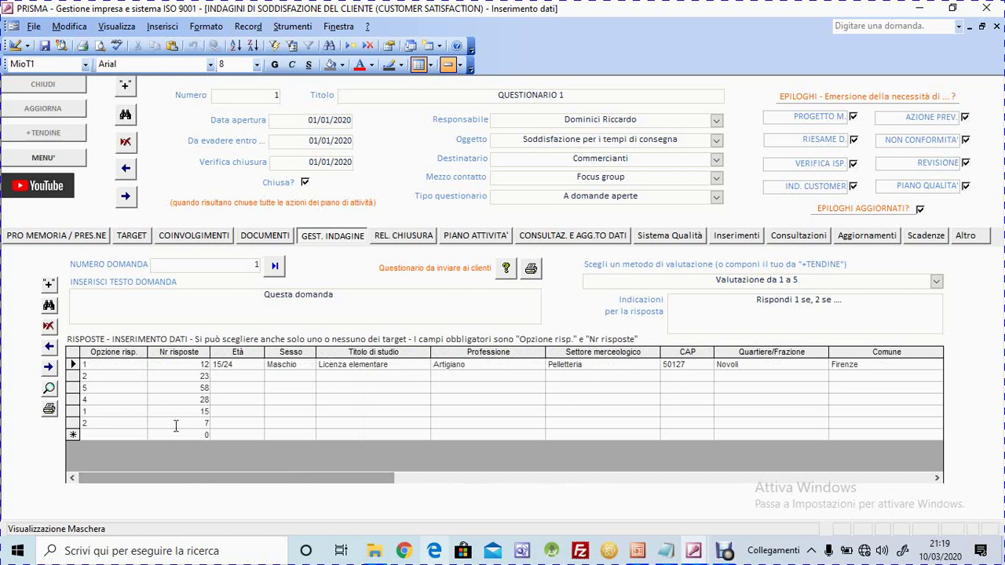
pyautogui.moveTo(246, 479); pyautogui.dragTo(353, 479)
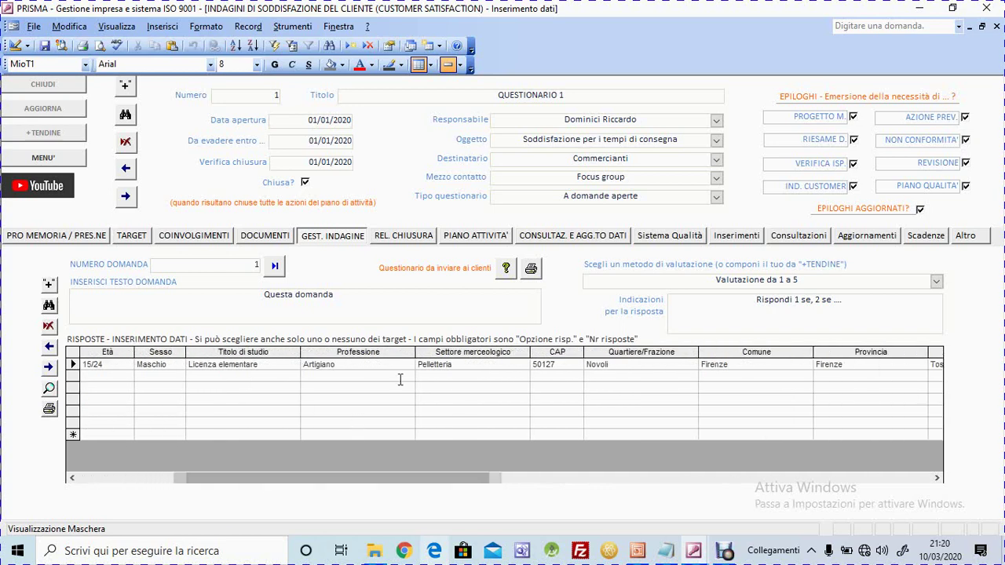
pyautogui.moveTo(424, 487); pyautogui.dragTo(475, 488)
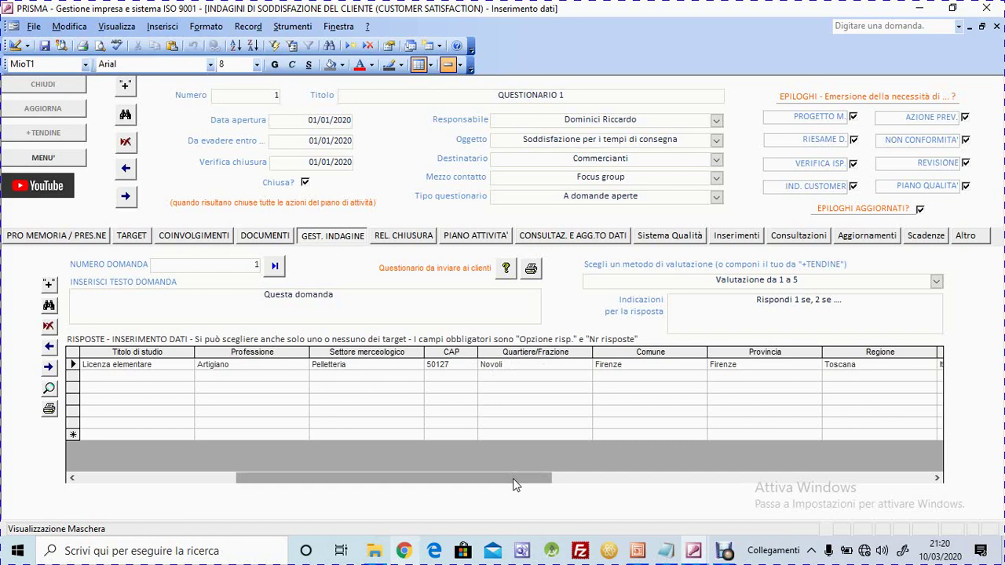
pyautogui.moveTo(513, 479); pyautogui.dragTo(314, 483)
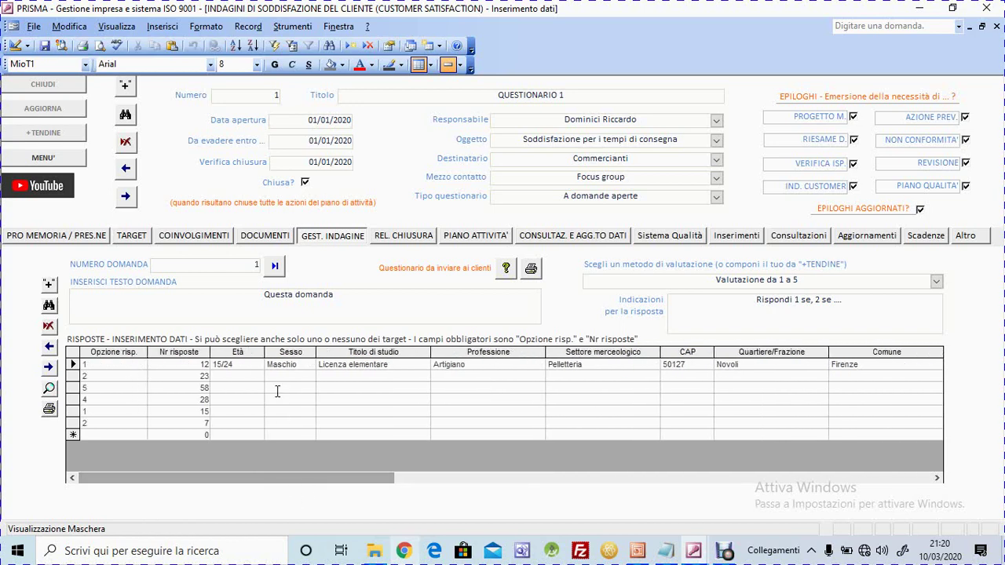
# - Clear the ETA' and TITOLO DI STUDIO entries from the targets that appear in the client questionnaire
pyautogui.click(133, 237)
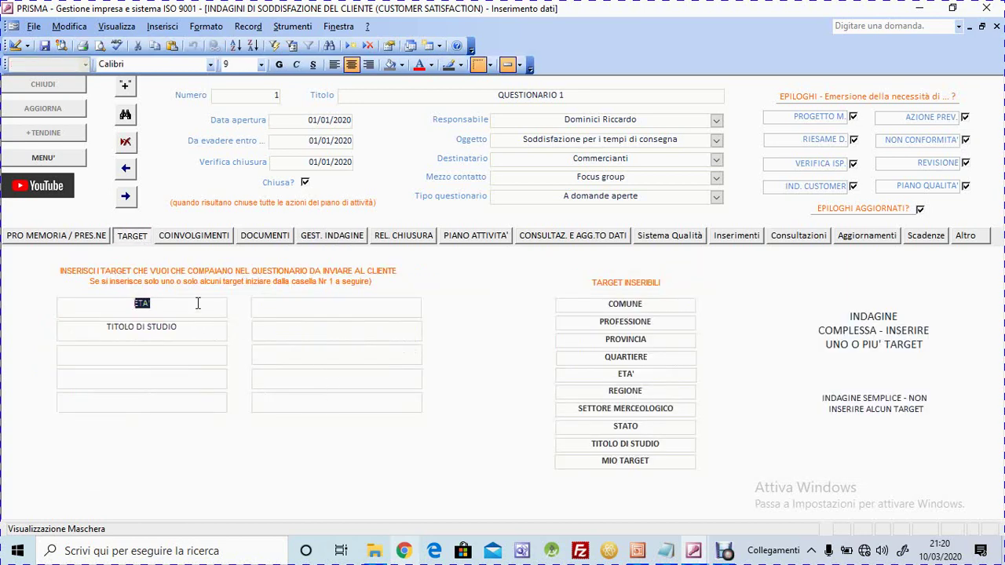
pyautogui.click(198, 311)
pyautogui.doubleClick(157, 305)
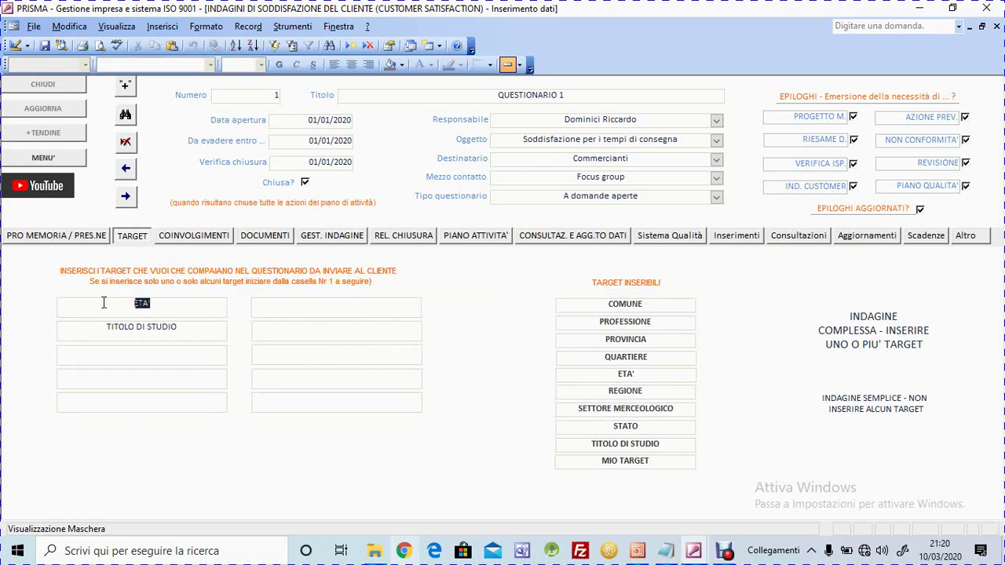
pyautogui.press('Delete')
pyautogui.moveTo(195, 330); pyautogui.dragTo(90, 325)
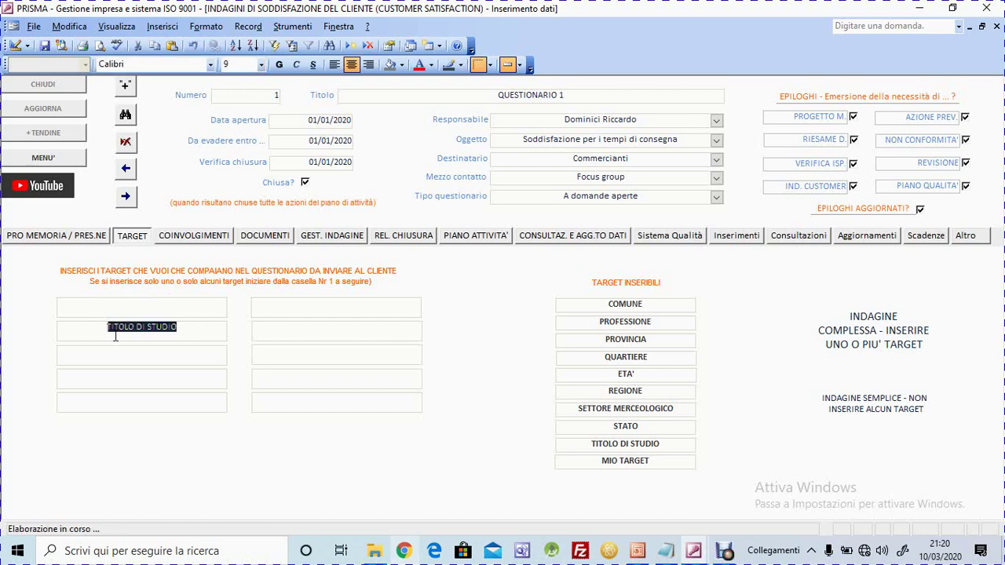
pyautogui.press('Delete')
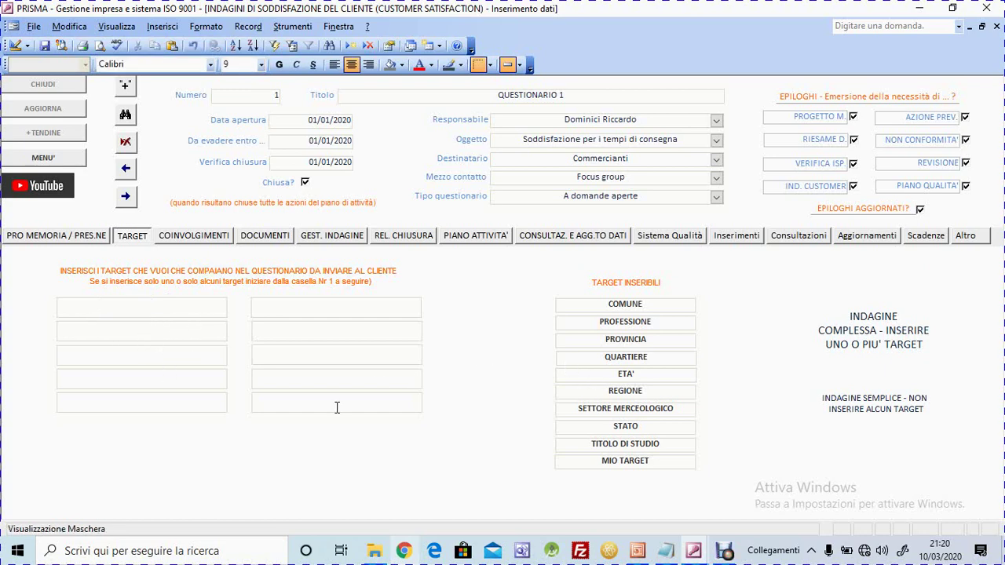
# - Undo the removal of the two questionnaire targets
pyautogui.hotkey('ctrl', 'z')
pyautogui.hotkey('ctrl', 'z')
pyautogui.click(197, 312)
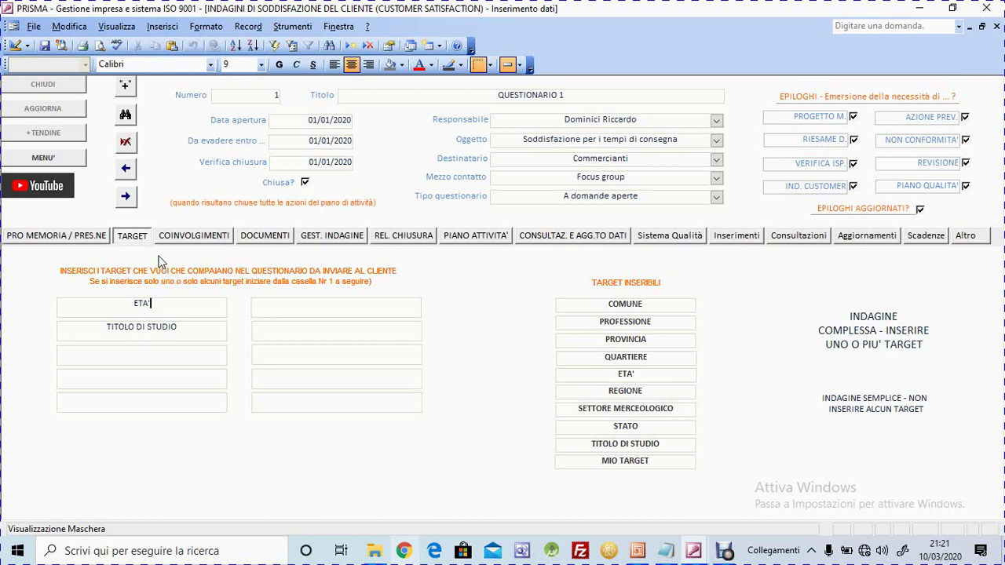
# - Return to the survey management section and check the response option and number of responses in question 1's first answer row
pyautogui.click(333, 238)
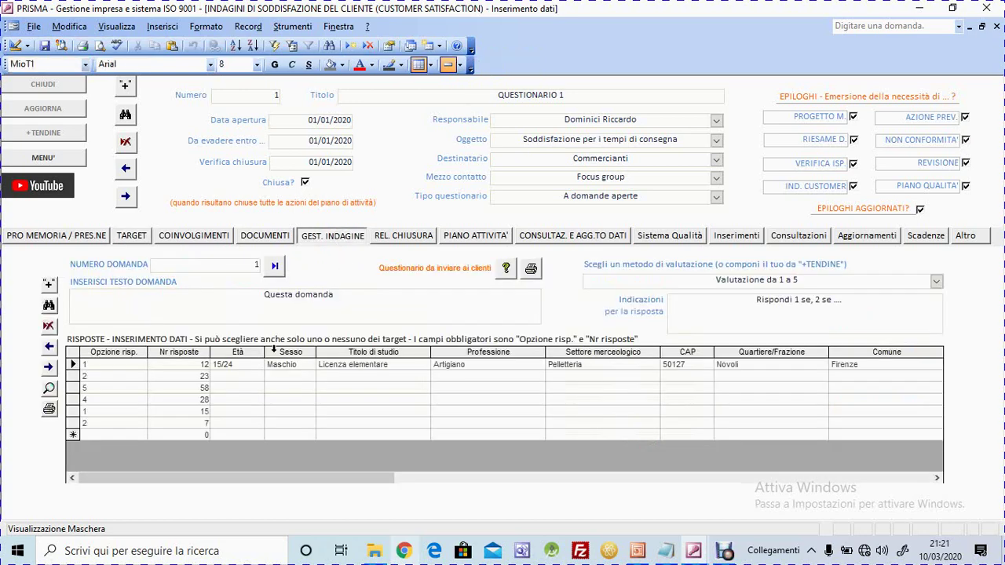
pyautogui.click(126, 366)
pyautogui.click(179, 365)
pyautogui.click(188, 365)
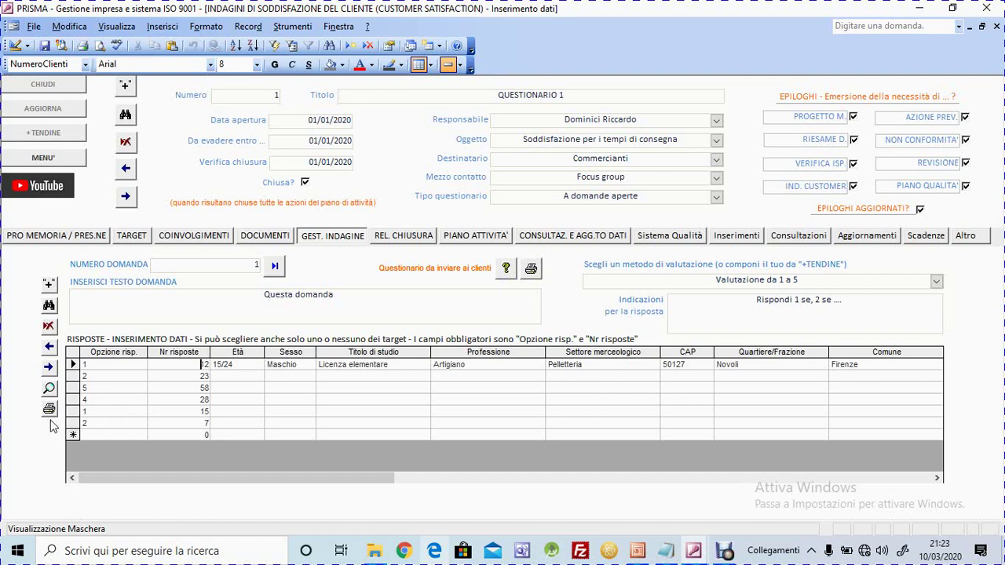
# - Preview the internal customer satisfaction report for survey number 1, entering 2020 as the year
pyautogui.click(49, 388)
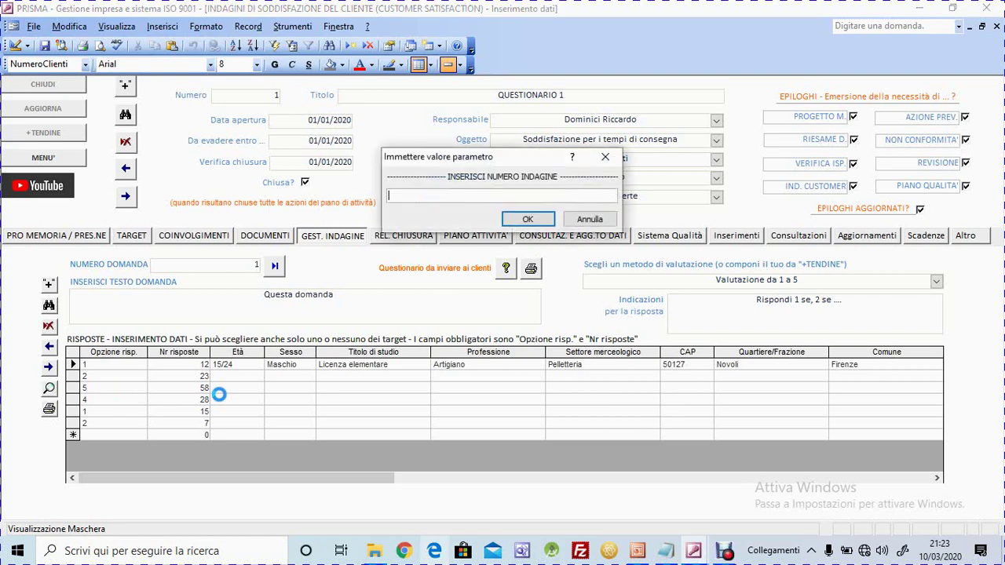
pyautogui.press('Return')
pyautogui.write('2020')
pyautogui.press('Return')
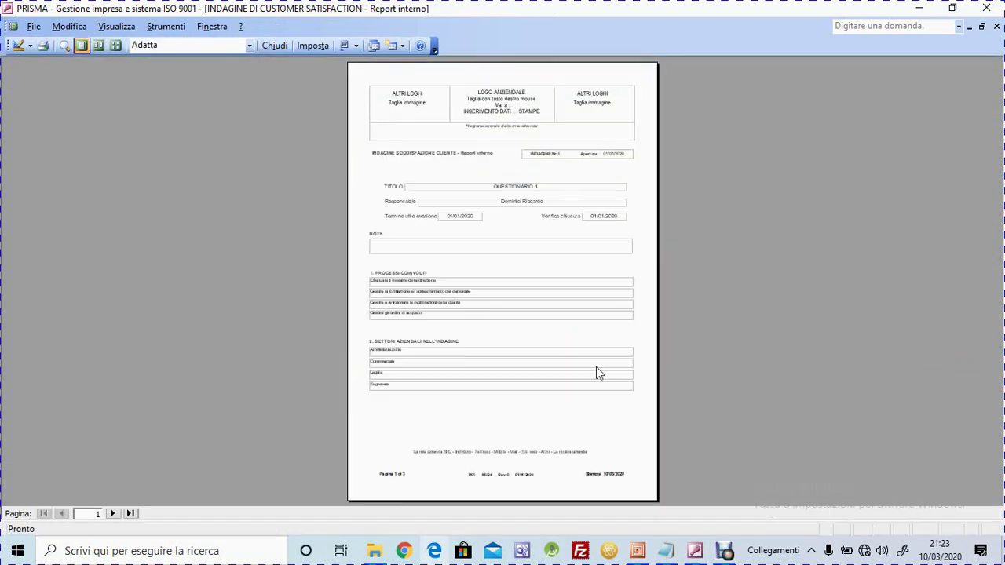
# - Enlarge the report's first page and examine its header, survey details, involved processes and company departments
pyautogui.click(511, 312)
pyautogui.scroll(3, 515, 318)
pyautogui.scroll(2, 517, 324)
pyautogui.scroll(-3, 515, 332)
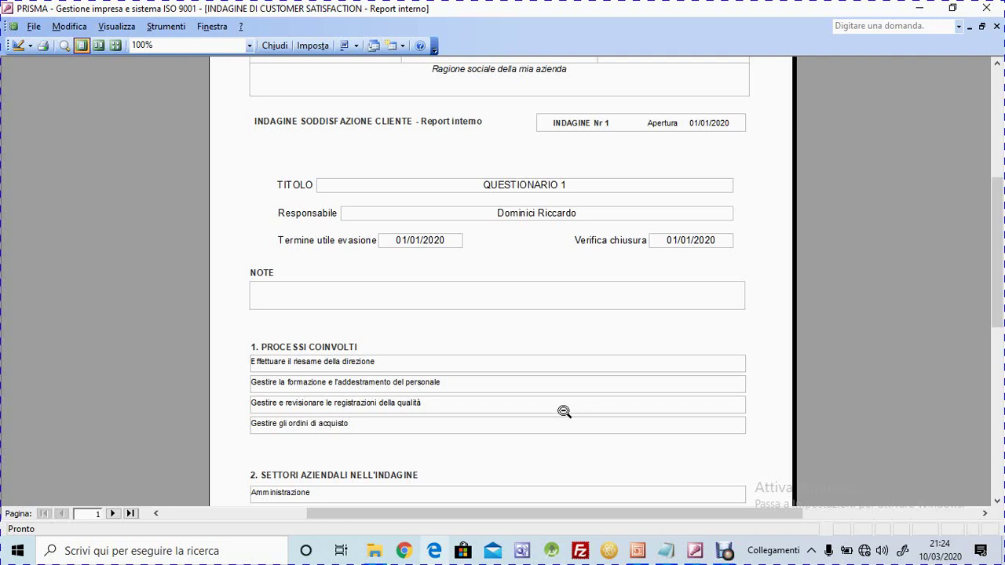
pyautogui.scroll(-2, 480, 385)
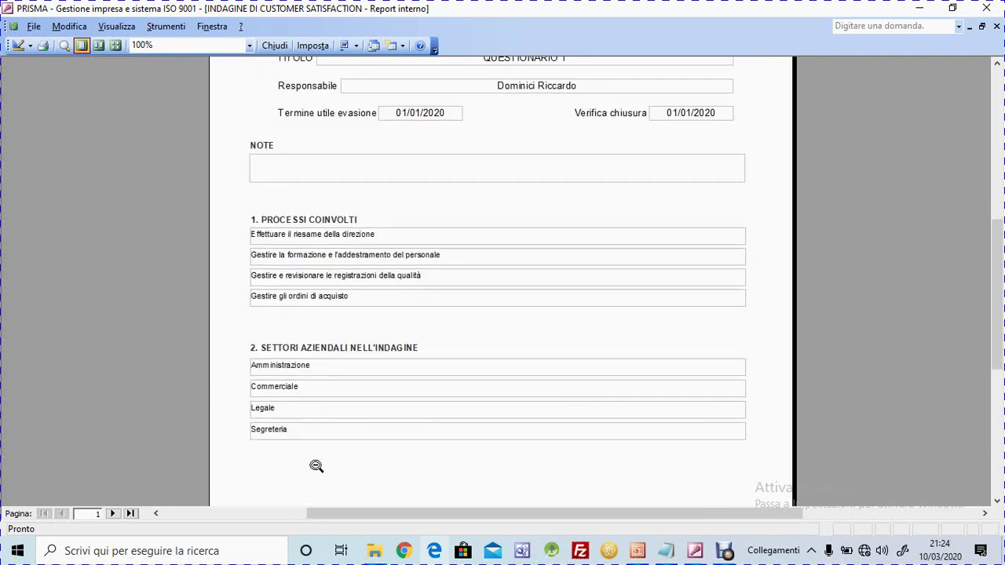
# - Examine the report's second page, covering the documents and the responses and percentages per option for the first two questions
pyautogui.click(112, 513)
pyautogui.scroll(5, 542, 394)
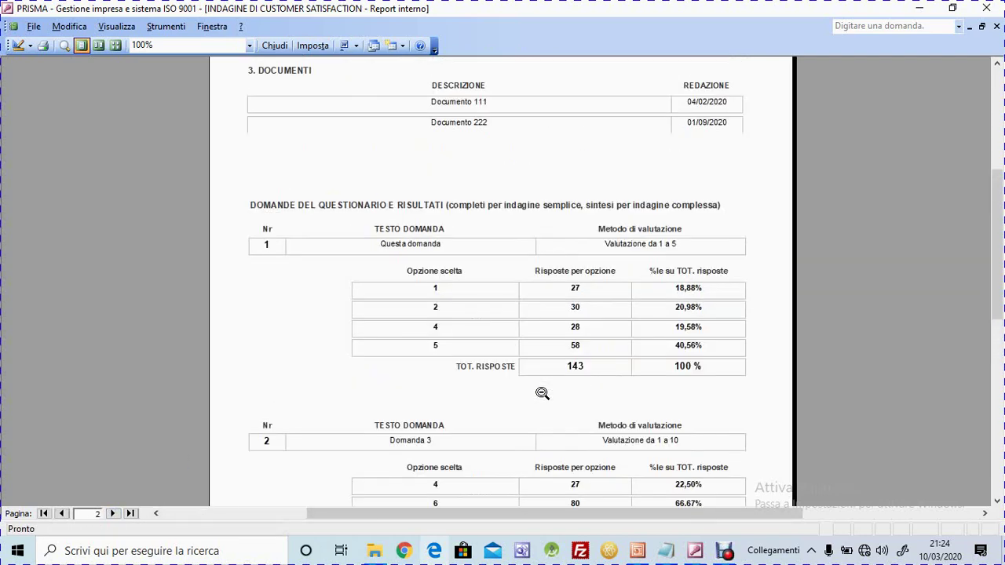
pyautogui.click(490, 181)
pyautogui.click(520, 181)
pyautogui.scroll(3, 524, 204)
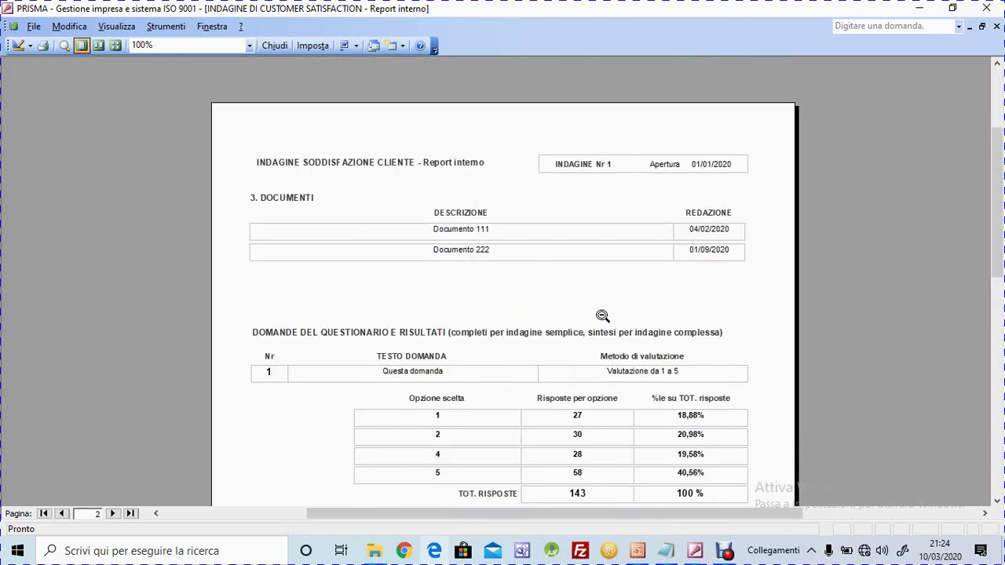
pyautogui.scroll(-5, 597, 314)
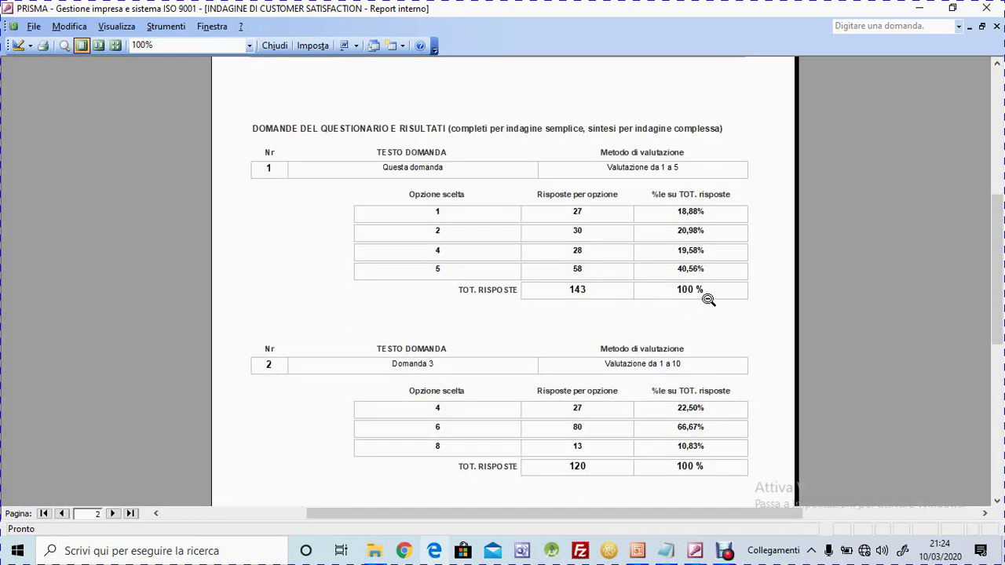
pyautogui.scroll(-1, 723, 293)
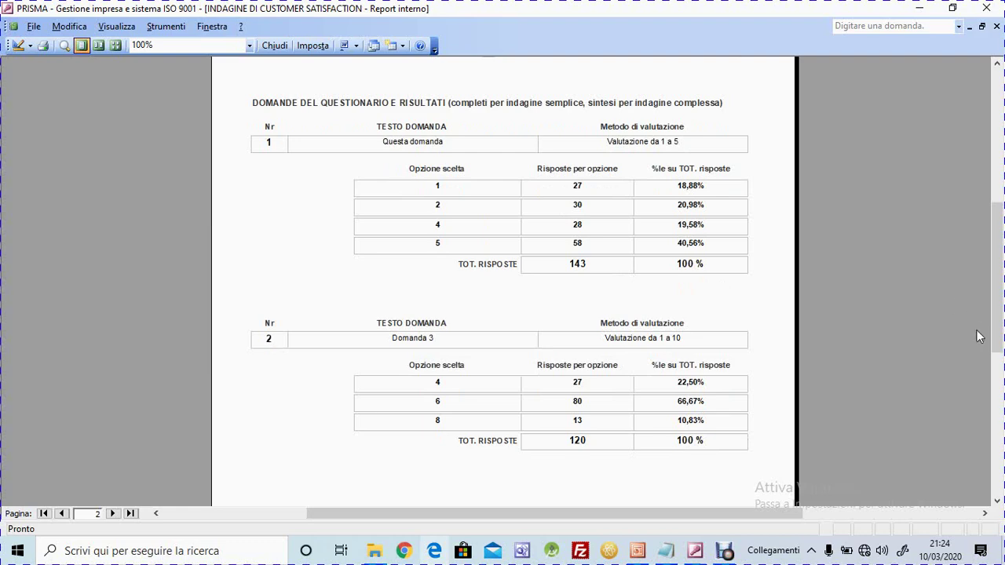
pyautogui.scroll(-2, 628, 346)
pyautogui.scroll(-4, 581, 366)
pyautogui.scroll(7, 526, 384)
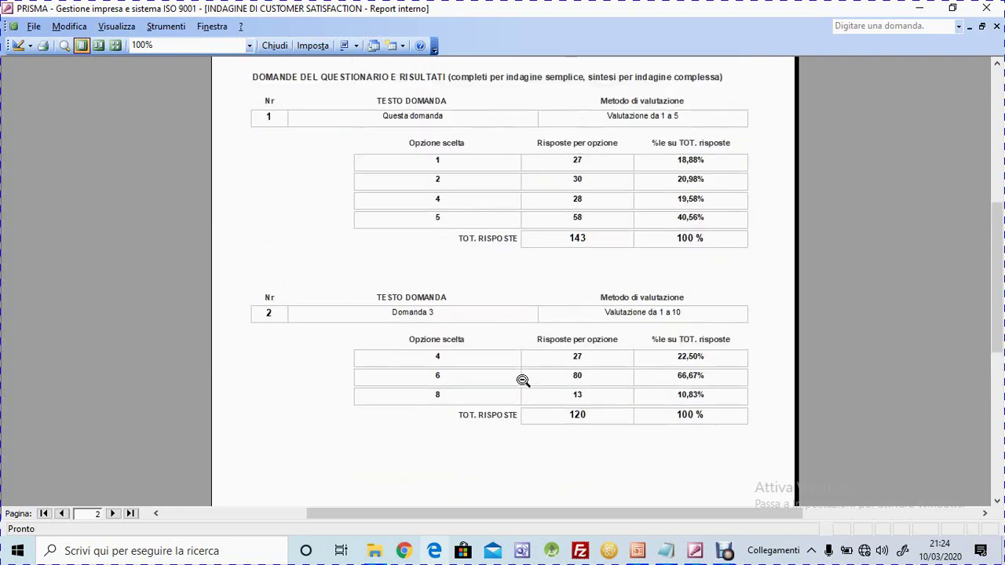
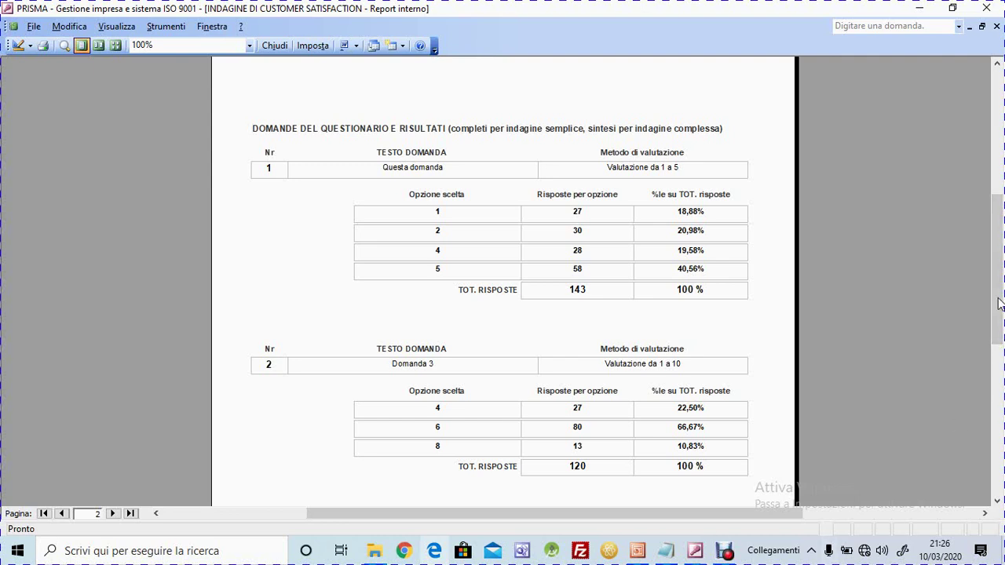
# - Examine the third report page with question 3's results, closing report, activity plan and signatures, and close the report
pyautogui.scroll(-3, 995, 350)
pyautogui.scroll(-2, 995, 361)
pyautogui.click(113, 514)
pyautogui.scroll(4, 625, 294)
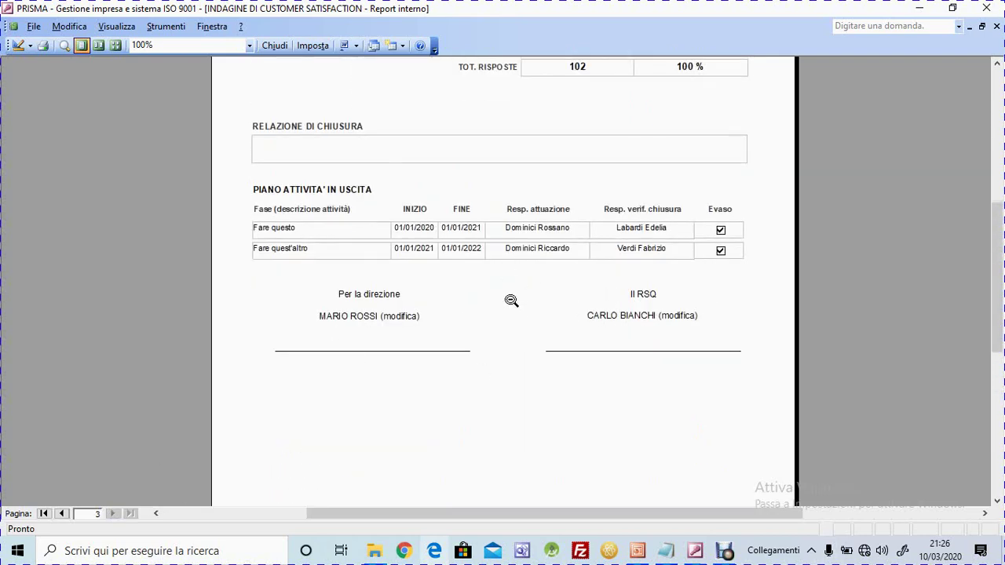
pyautogui.scroll(1, 515, 302)
pyautogui.scroll(2, 544, 350)
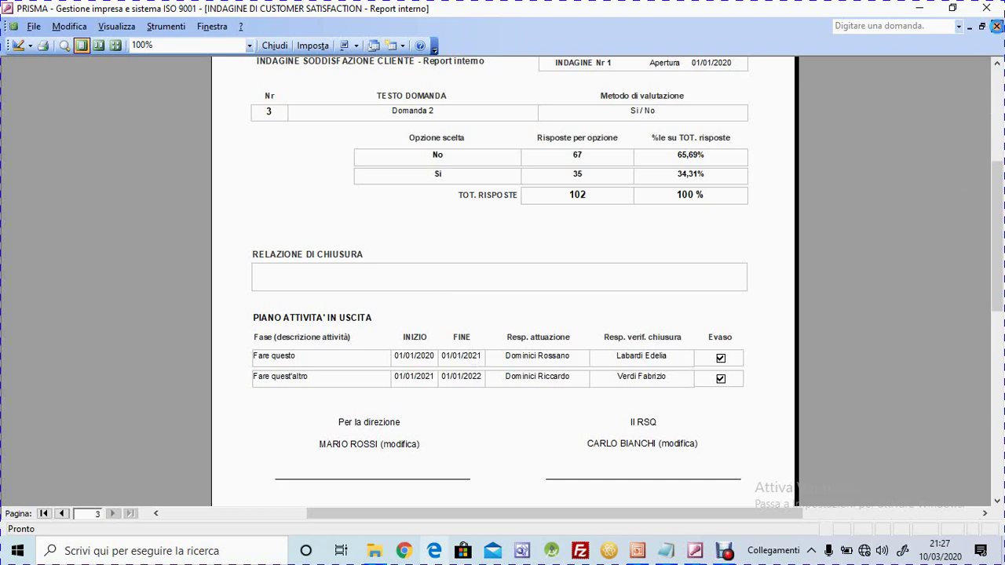
pyautogui.click(997, 26)
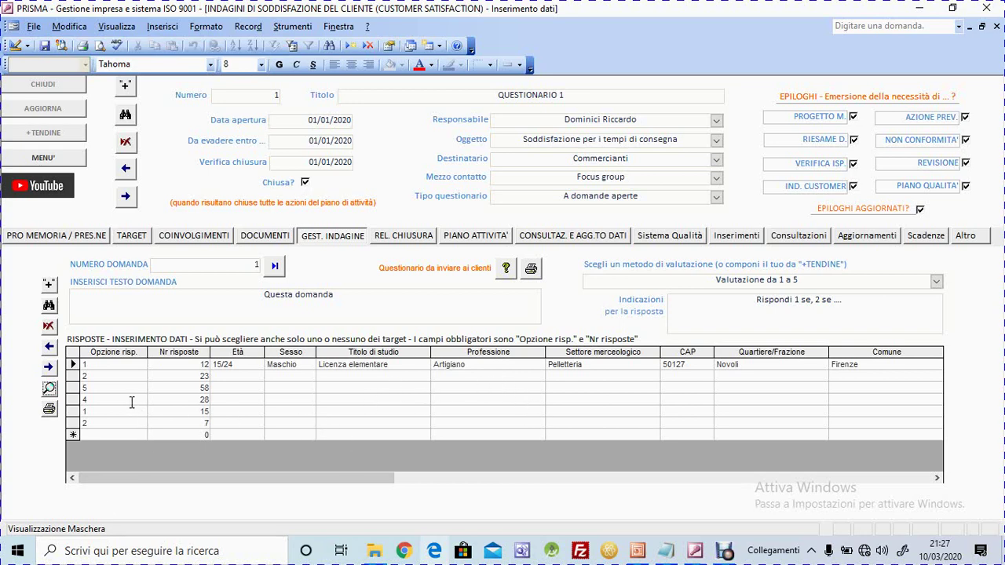
# - View the survey's closing report section and review the activity plan's phases, start and end dates, and implementation and closure verification managers
pyautogui.click(404, 238)
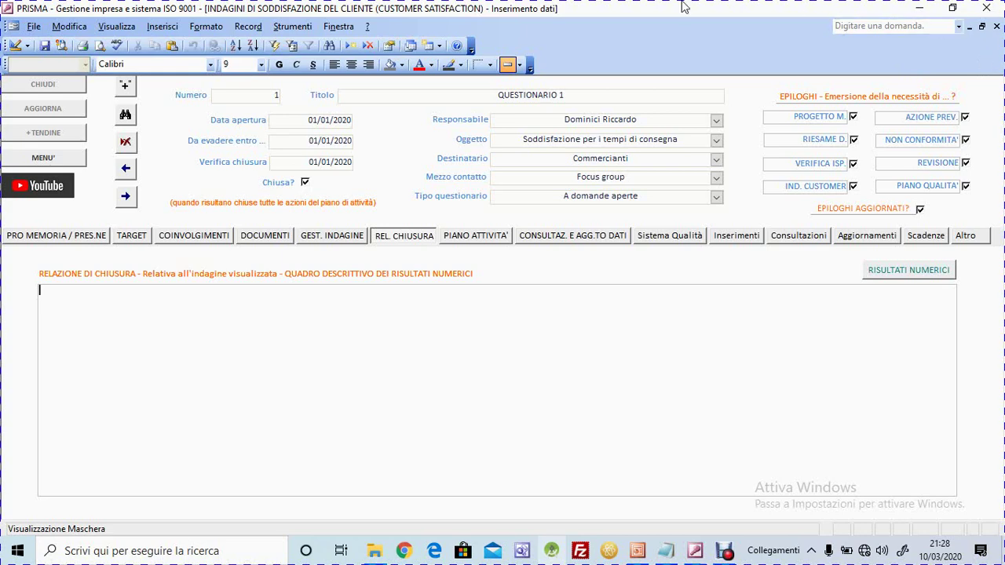
pyautogui.click(488, 240)
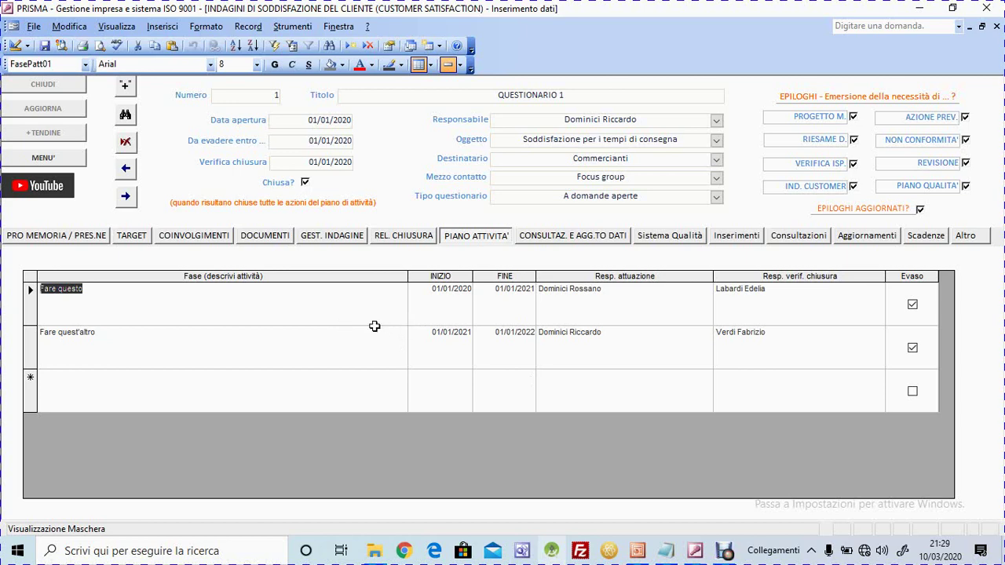
pyautogui.click(114, 312)
pyautogui.click(126, 334)
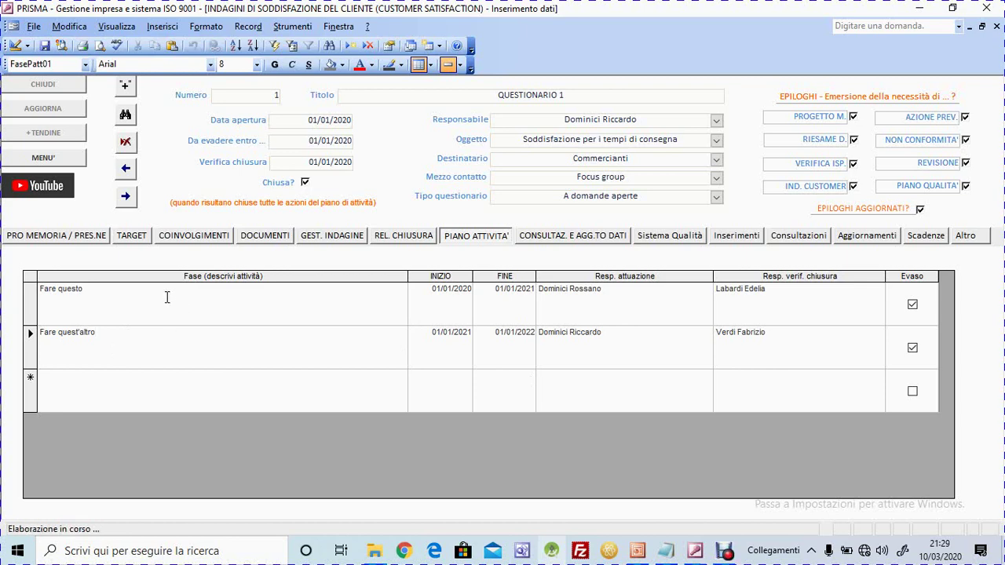
pyautogui.click(460, 303)
pyautogui.click(500, 300)
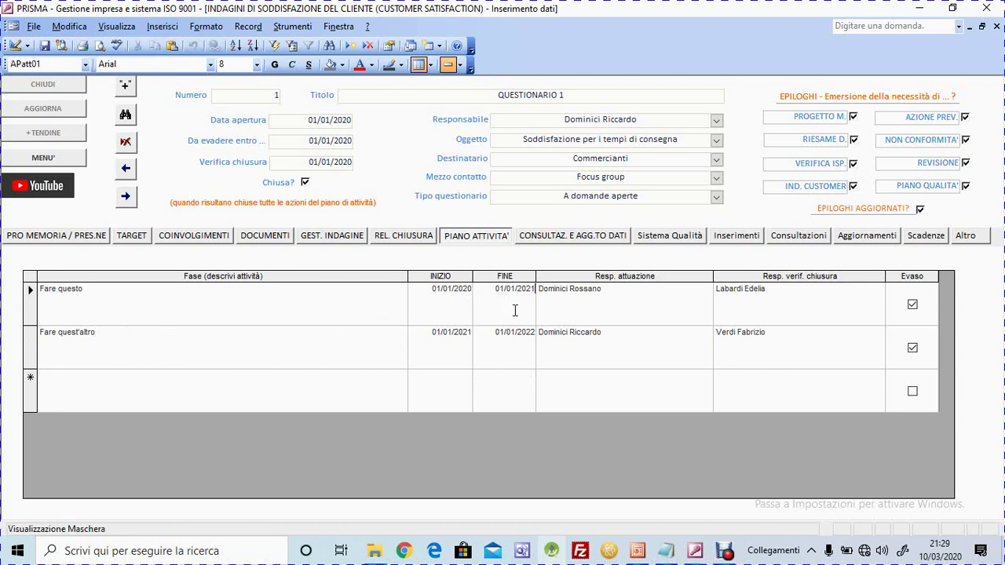
pyautogui.click(603, 289)
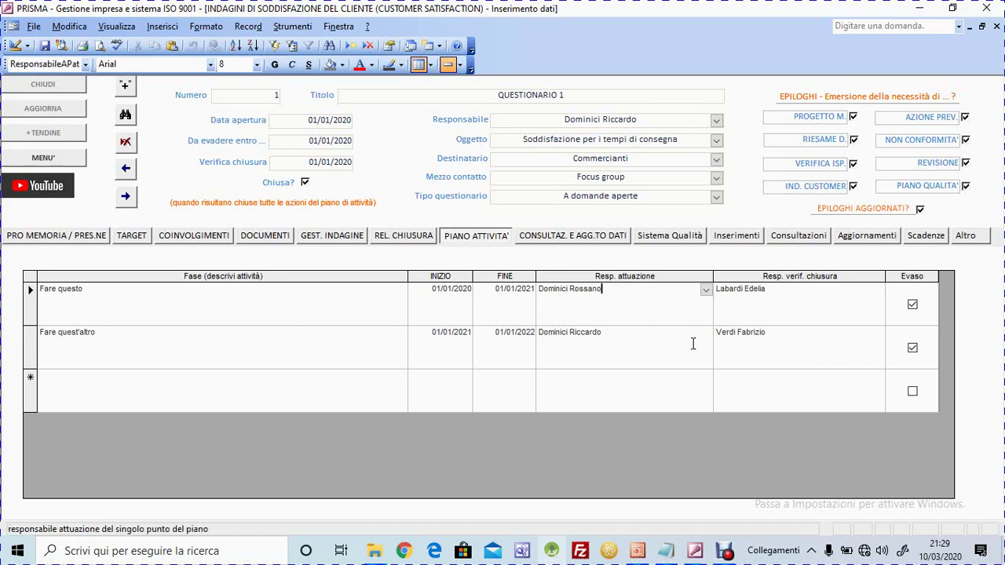
pyautogui.click(772, 295)
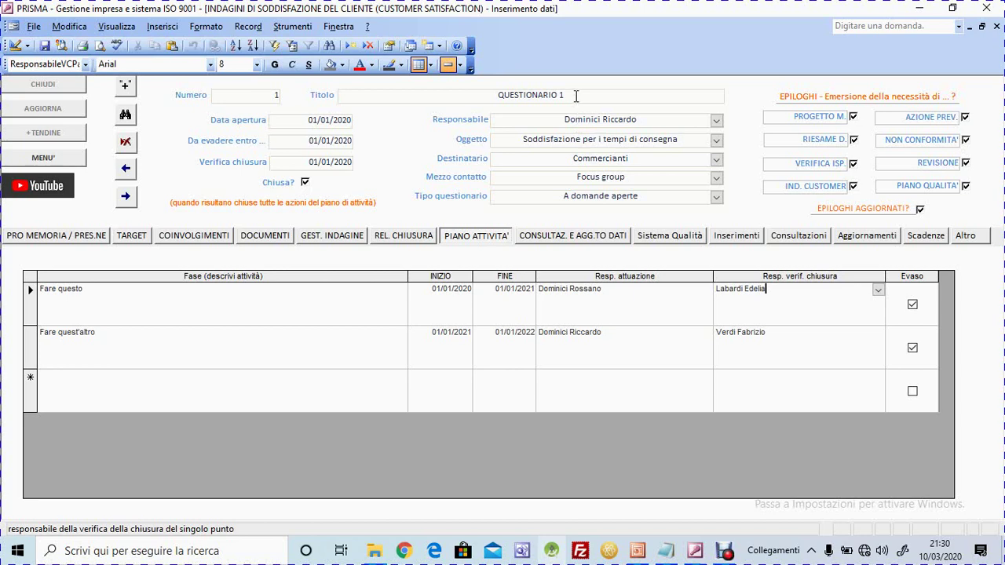
# - Check the survey's subject field and return to the first phase of the activity plan
pyautogui.click(651, 142)
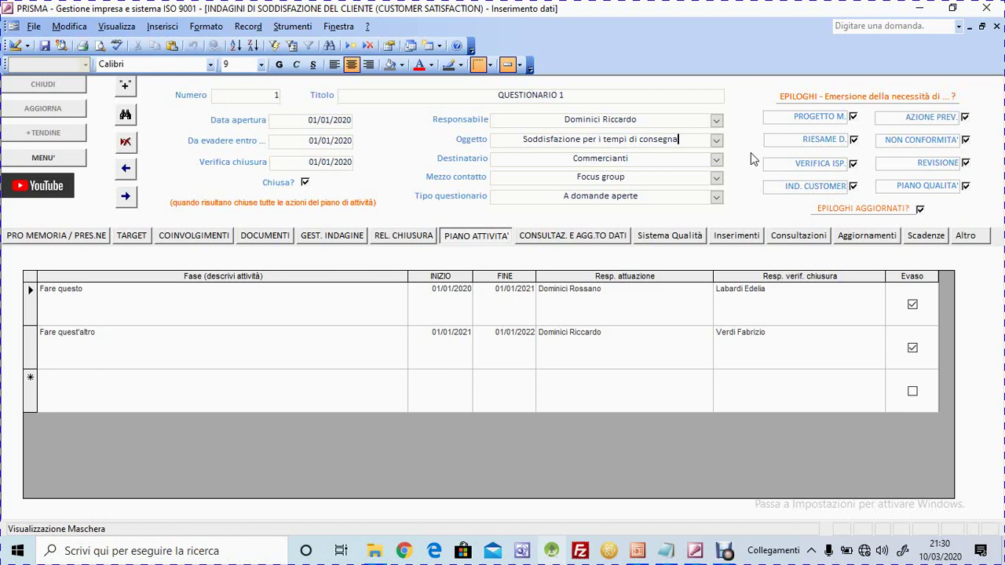
pyautogui.click(364, 317)
pyautogui.press('Down')
pyautogui.press('Up')
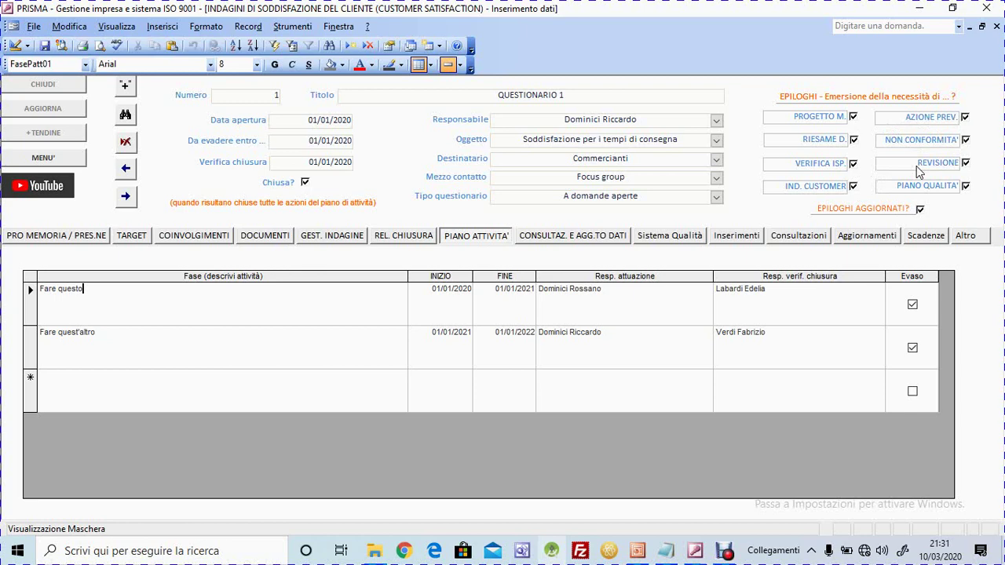
# - Clear all eight epilogue checkboxes of QUESTIONARIO 1, from the improvement project to the quality plan
pyautogui.click(853, 117)
pyautogui.click(856, 140)
pyautogui.click(853, 164)
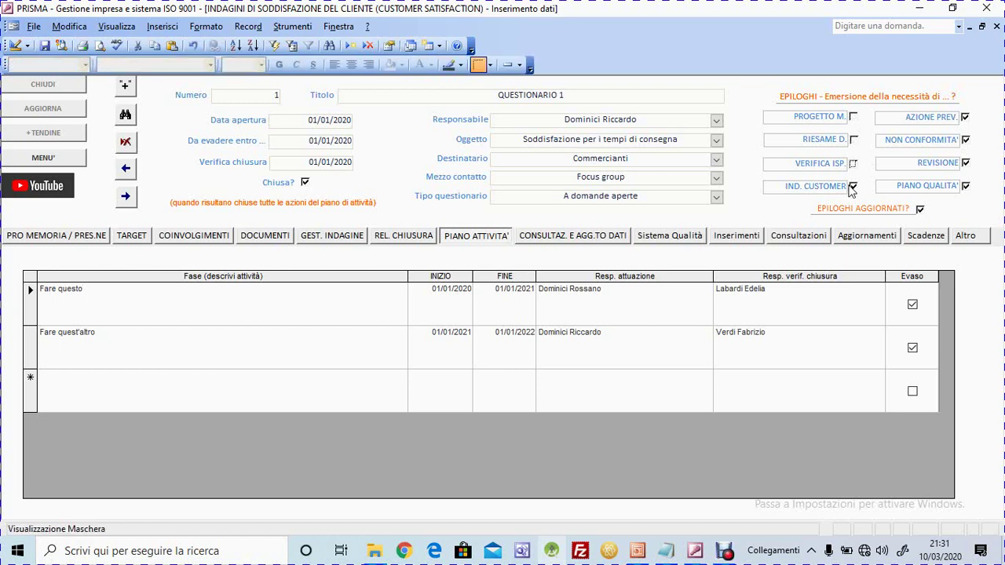
pyautogui.click(854, 187)
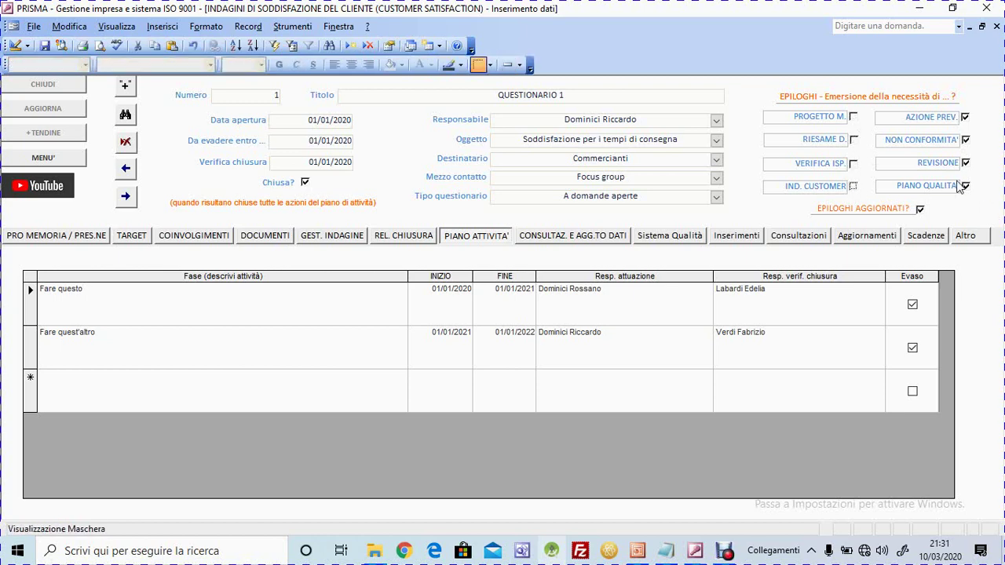
pyautogui.click(965, 117)
pyautogui.click(966, 140)
pyautogui.click(966, 163)
pyautogui.click(966, 186)
# - Mark all eight epilogue needs of QUESTIONARIO 1 as having emerged and save the record
pyautogui.click(853, 140)
pyautogui.click(854, 117)
pyautogui.click(855, 142)
pyautogui.click(855, 117)
pyautogui.click(854, 140)
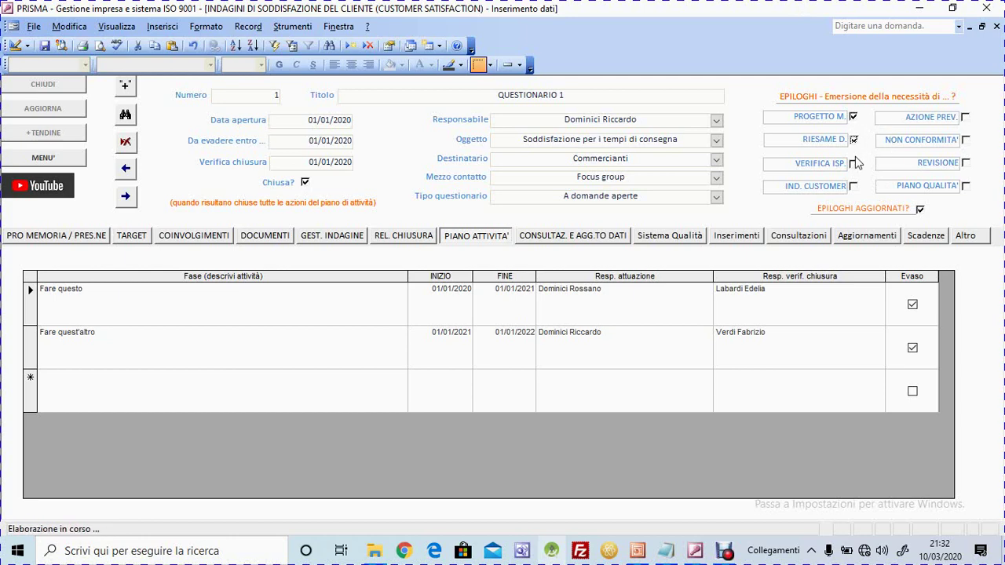
pyautogui.click(853, 164)
pyautogui.click(853, 186)
pyautogui.click(966, 186)
pyautogui.click(965, 140)
pyautogui.click(966, 117)
pyautogui.click(44, 44)
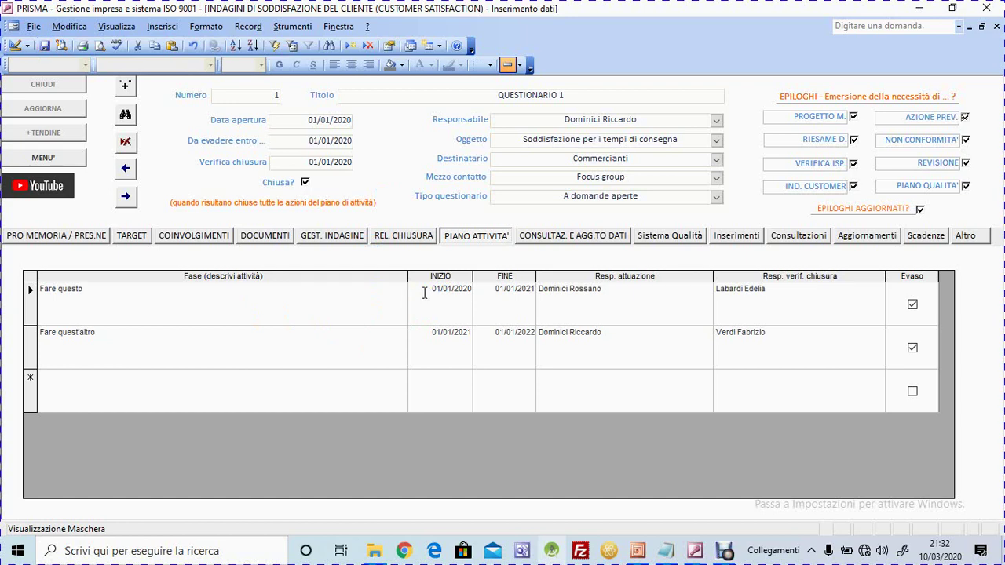
# - Open the dedicated customer satisfaction consultation environment and examine the absolute and percentage values of the survey sources
pyautogui.click(613, 236)
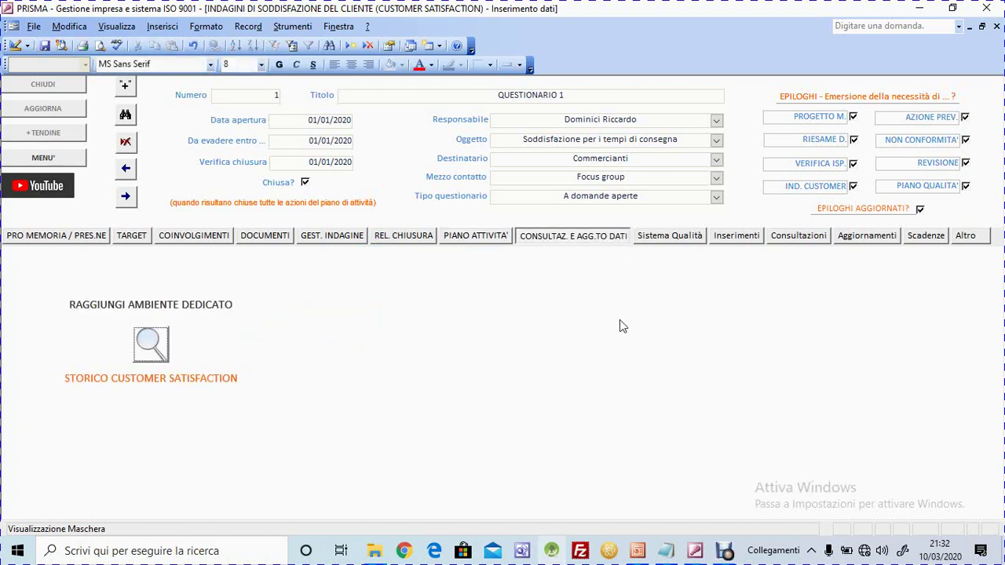
pyautogui.click(152, 344)
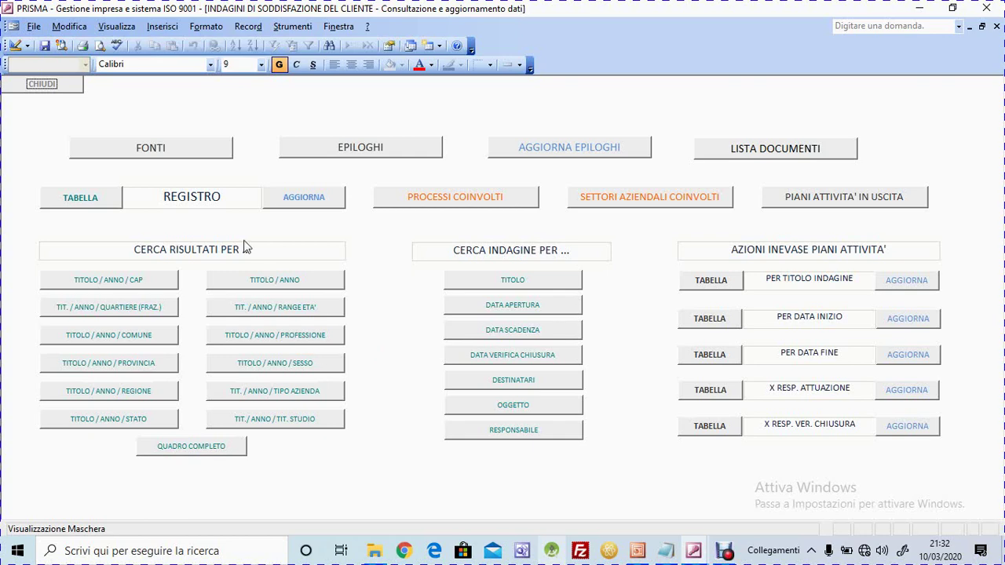
pyautogui.click(179, 156)
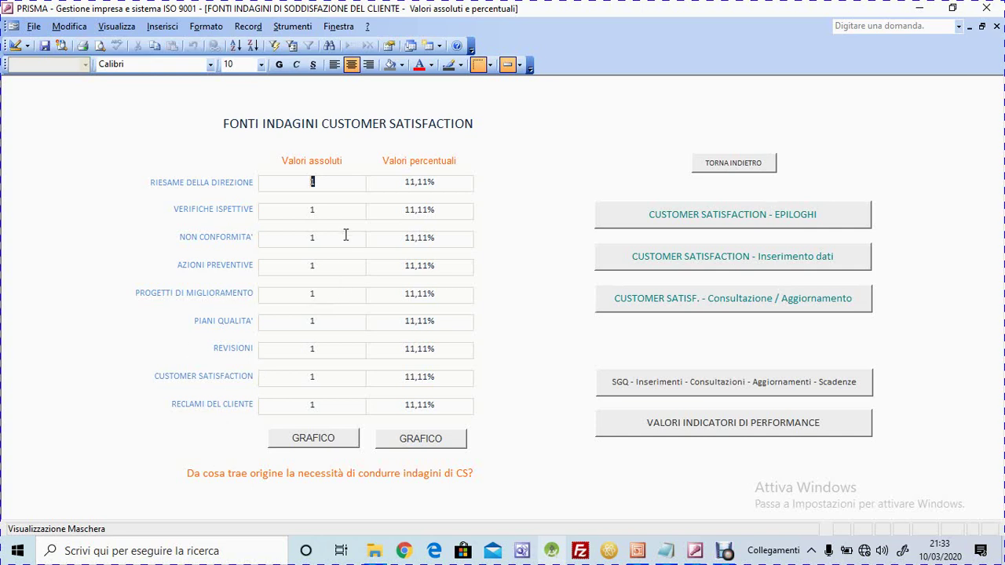
pyautogui.click(338, 180)
pyautogui.click(339, 211)
pyautogui.click(344, 183)
pyautogui.click(444, 183)
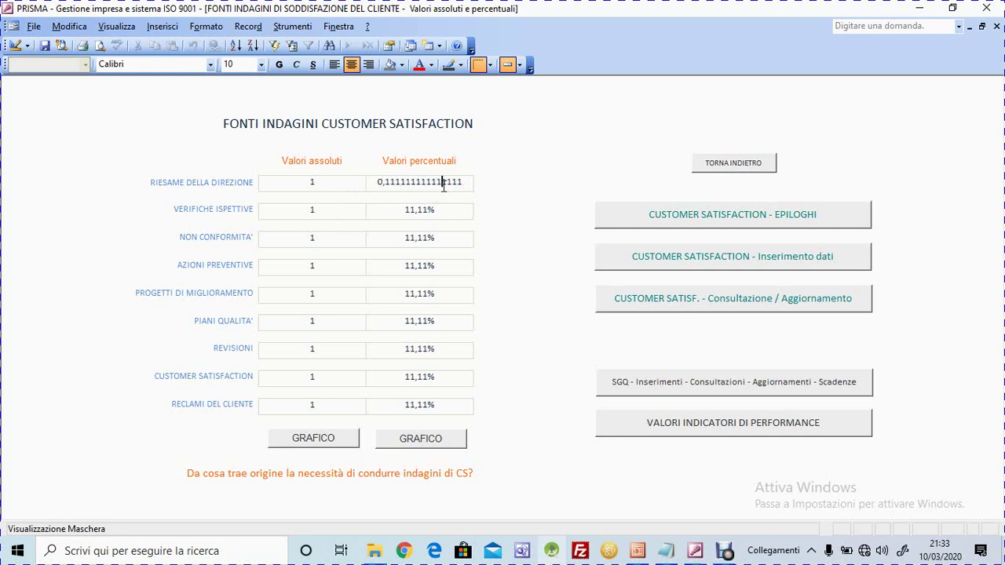
# - View the chart of the survey sources' absolute values and return to the consultation environment
pyautogui.click(339, 443)
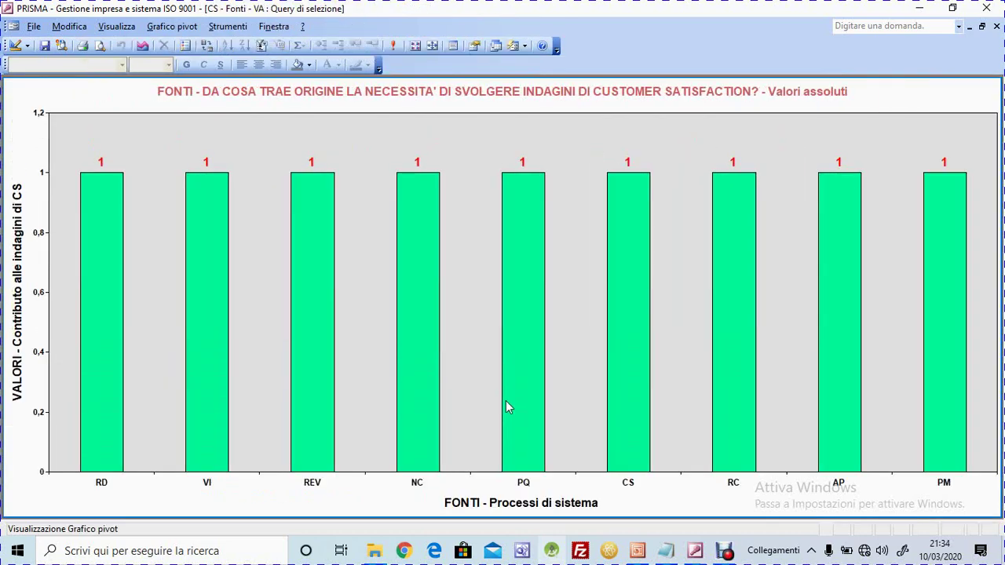
pyautogui.moveTo(514, 395)
pyautogui.click(998, 27)
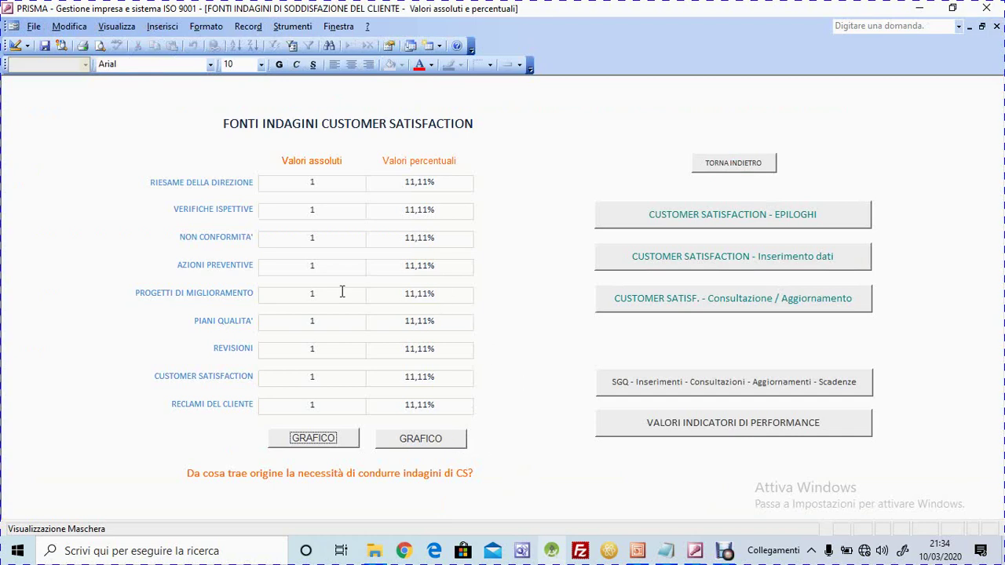
pyautogui.click(716, 168)
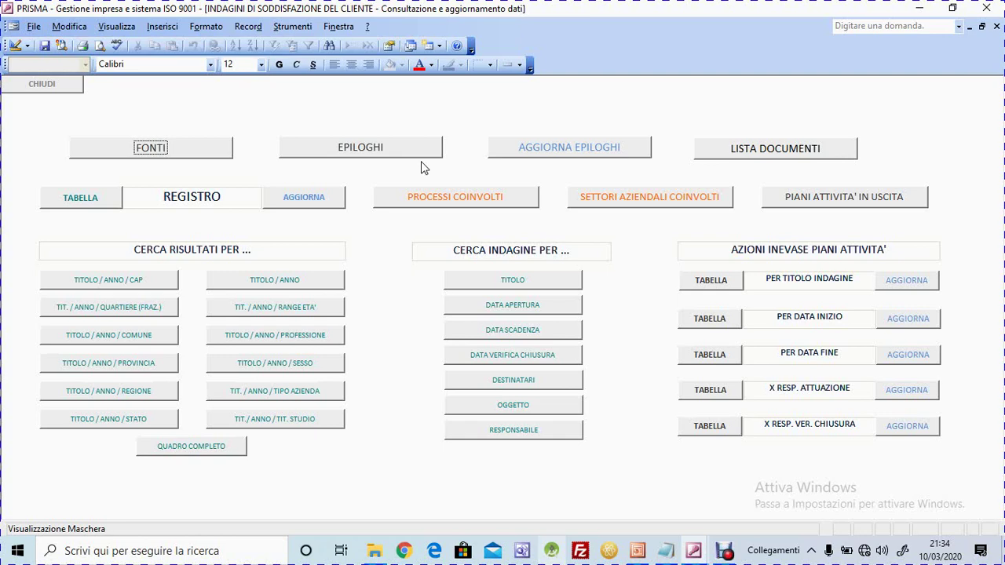
# - Open the list of epilogues awaiting an update and mark INDAGINE 2 as done
pyautogui.click(571, 151)
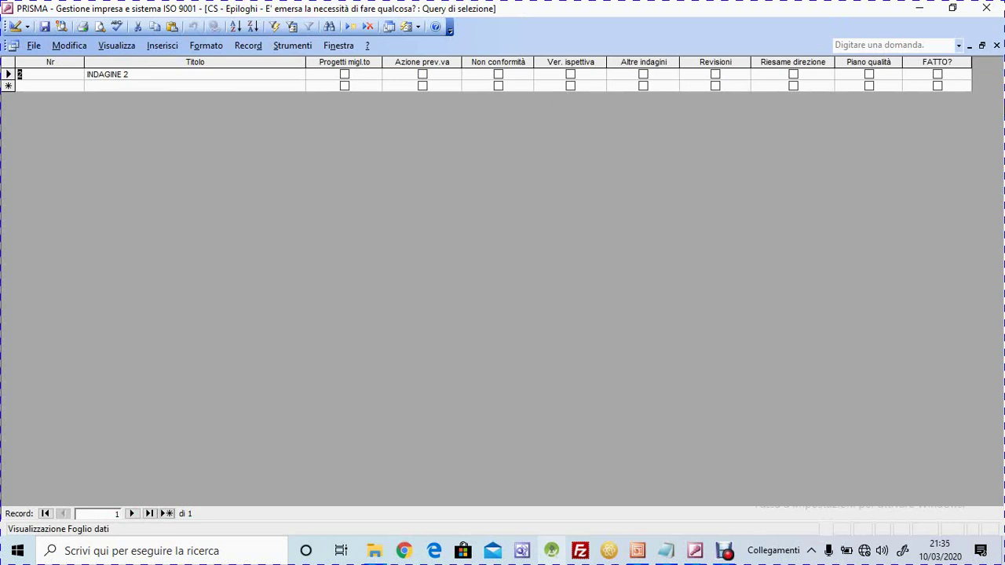
pyautogui.click(156, 73)
pyautogui.click(938, 74)
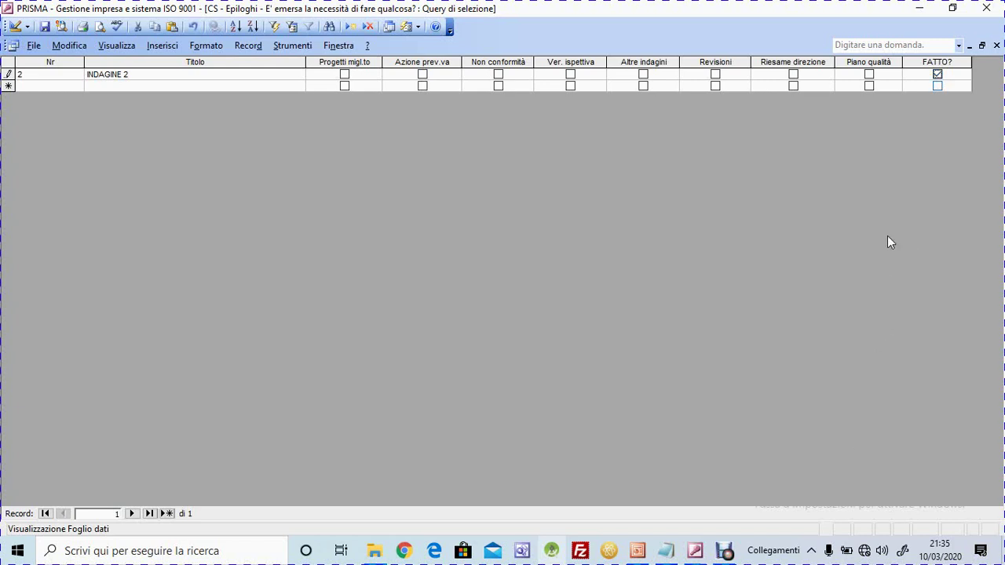